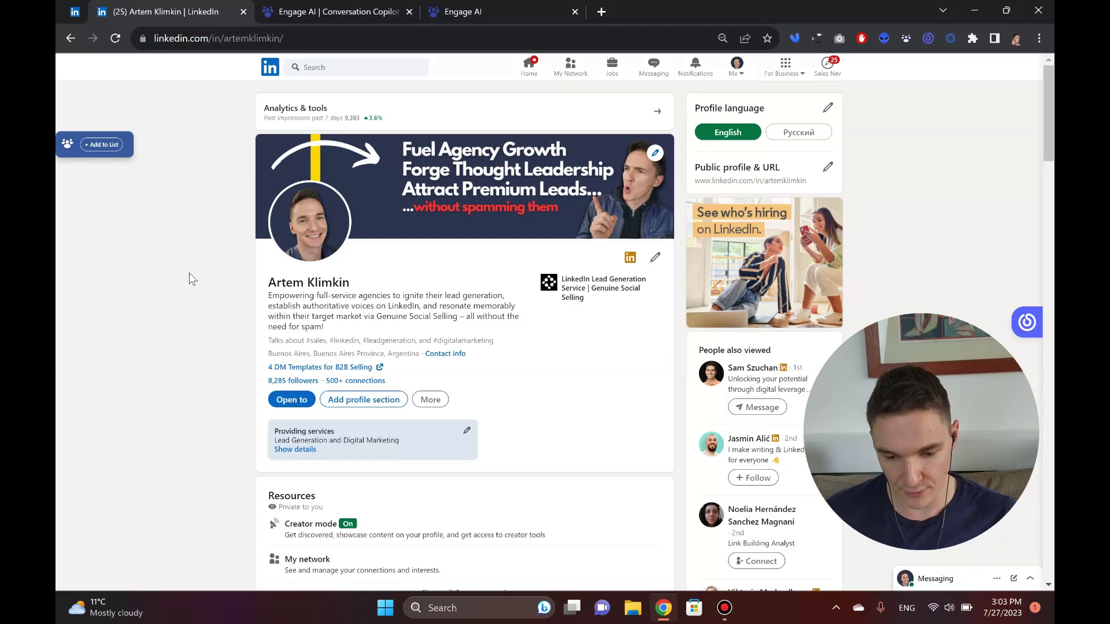
- Switch from the LinkedIn profile to the Engage AI website tab
click(310, 6)
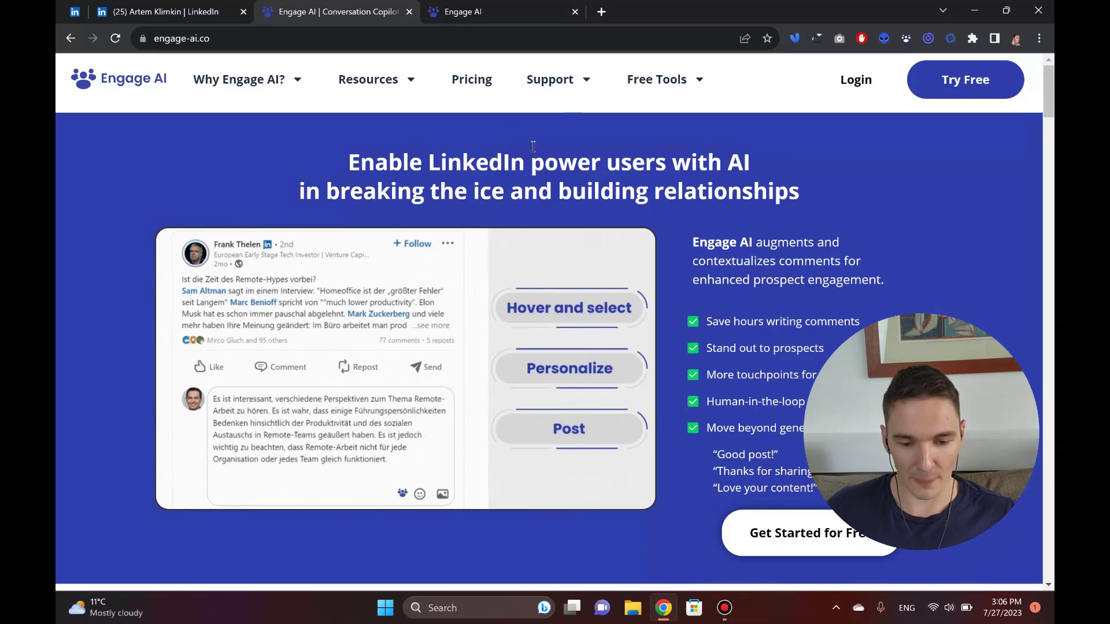
- Bring up the Pricing page and highlight the Executive Suite plan name
click(472, 80)
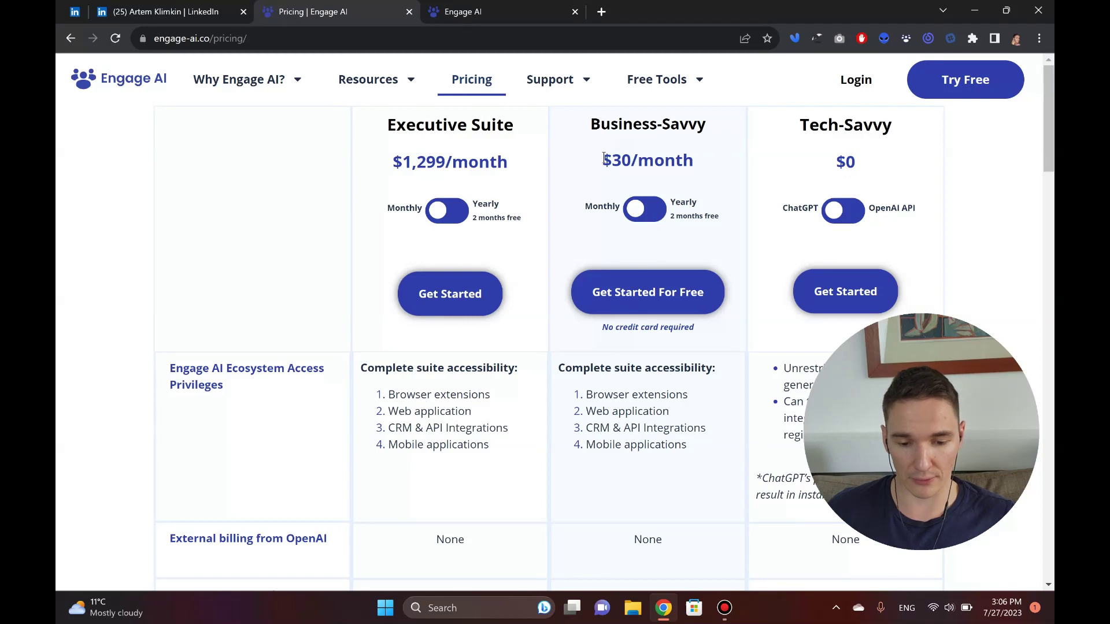
drag(431, 127, 480, 132)
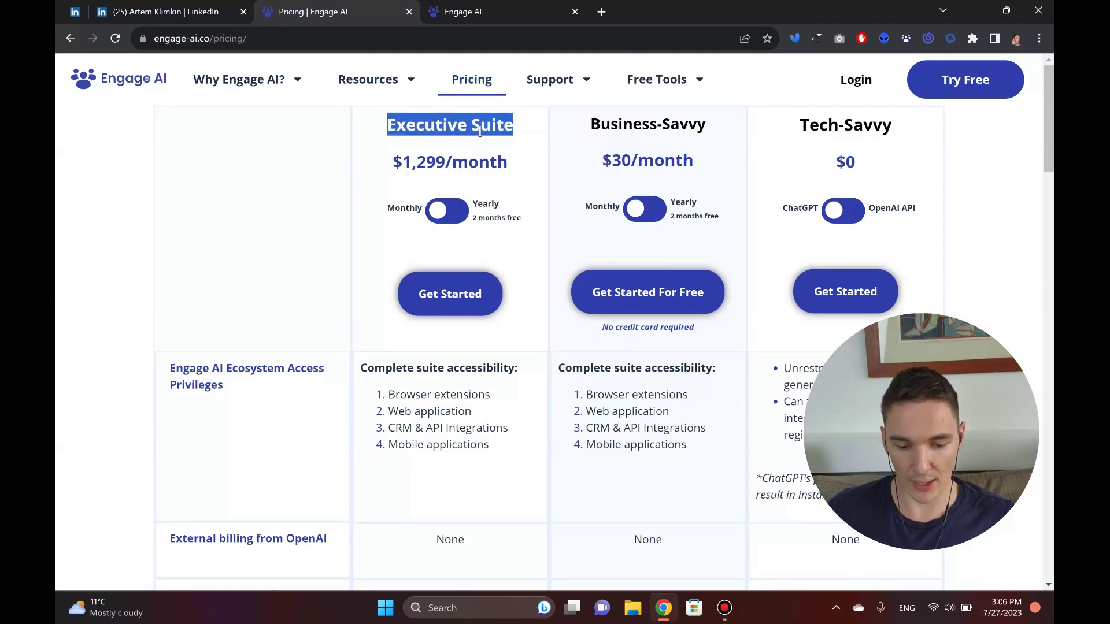
click(480, 130)
scroll(480, 131, down, 1)
scroll(479, 130, up, 1)
double_click(449, 124)
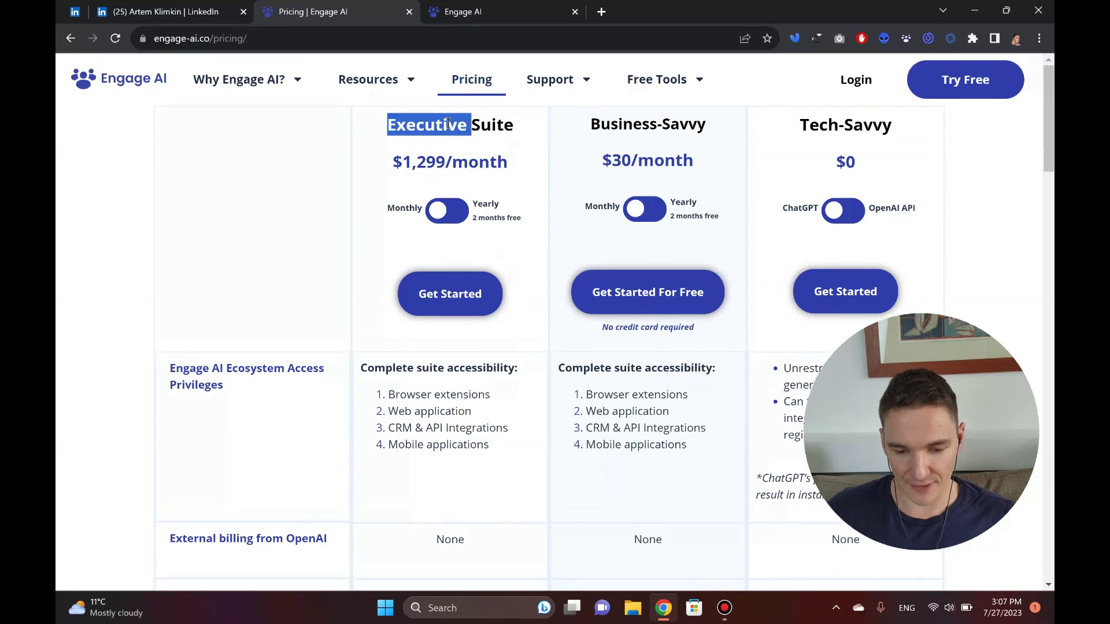
drag(449, 125, 473, 128)
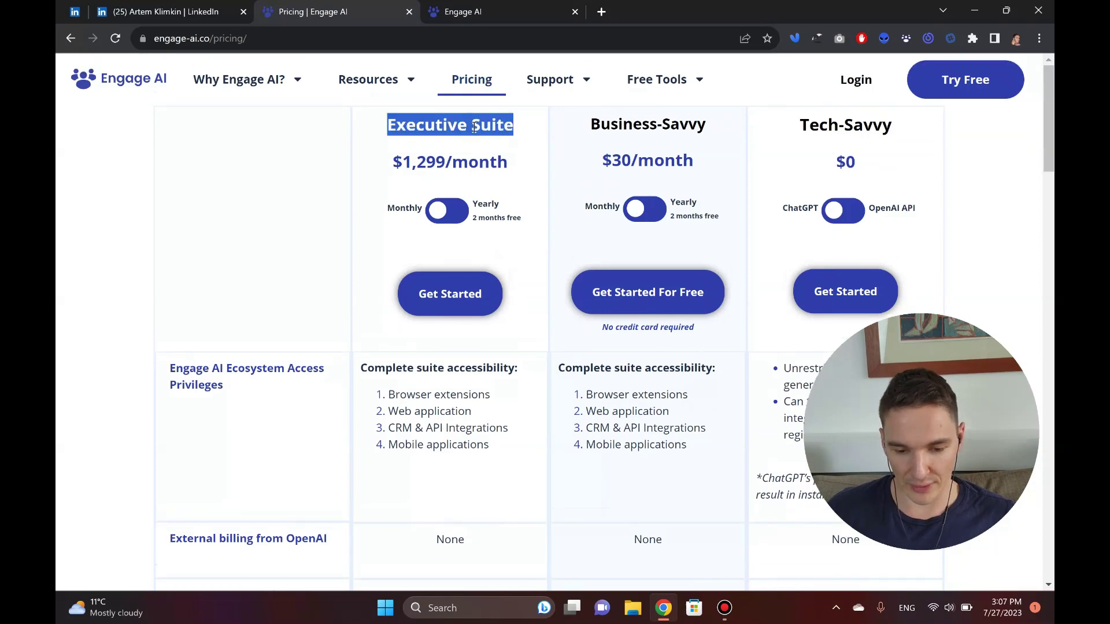
- Highlight the $1,299/month and $30/month prices and the Done-for-you outreach feature
triple_click(419, 157)
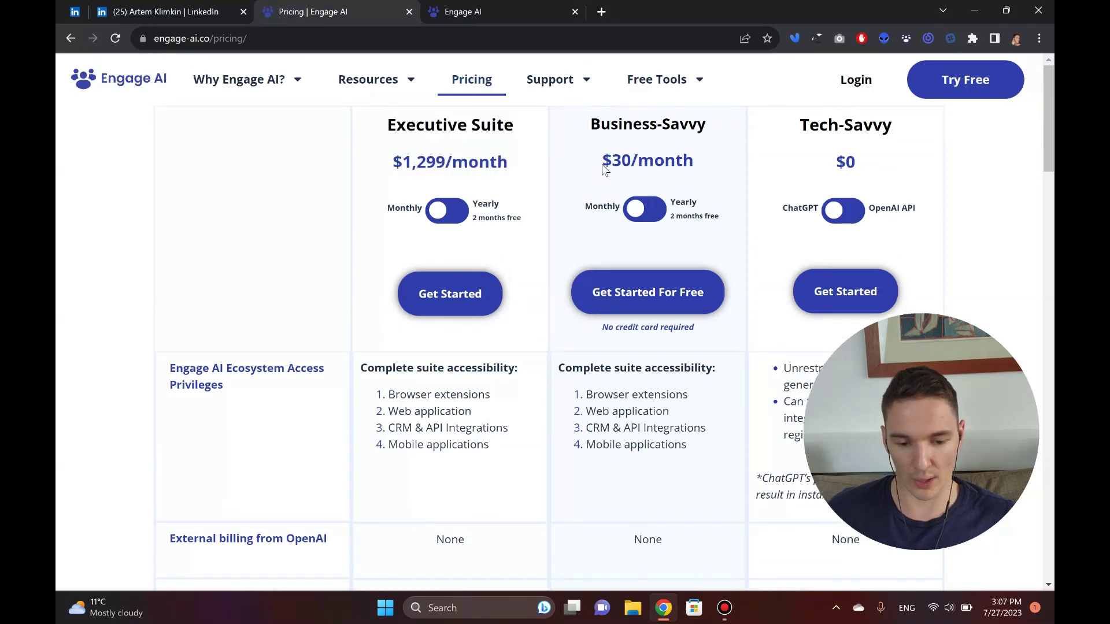
triple_click(603, 168)
scroll(603, 167, down, 3)
scroll(602, 164, down, 2)
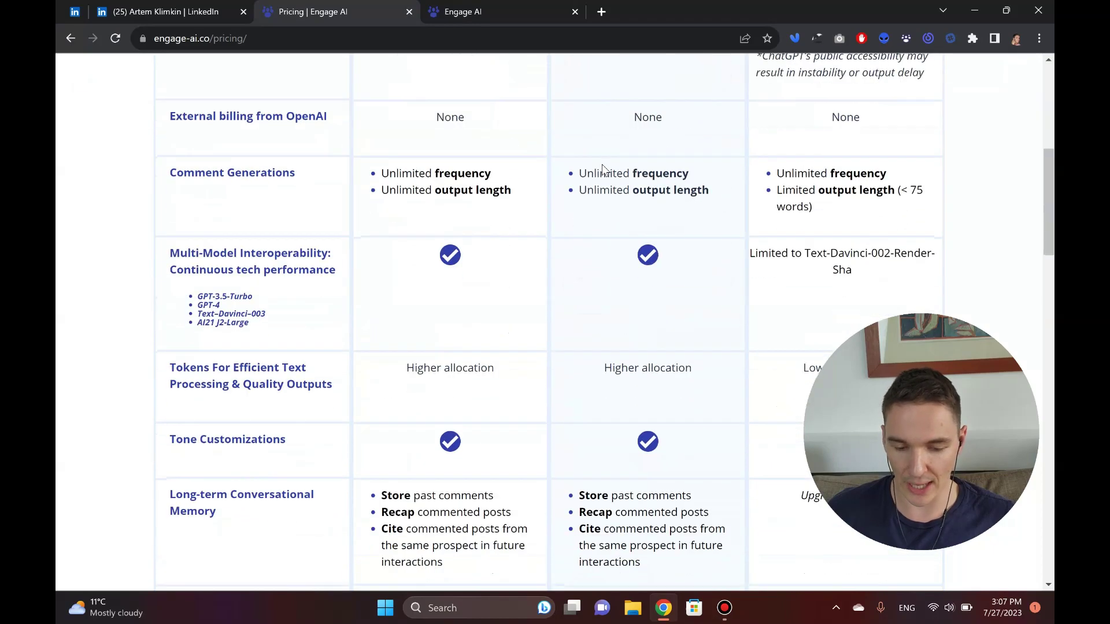
scroll(404, 237, up, 4)
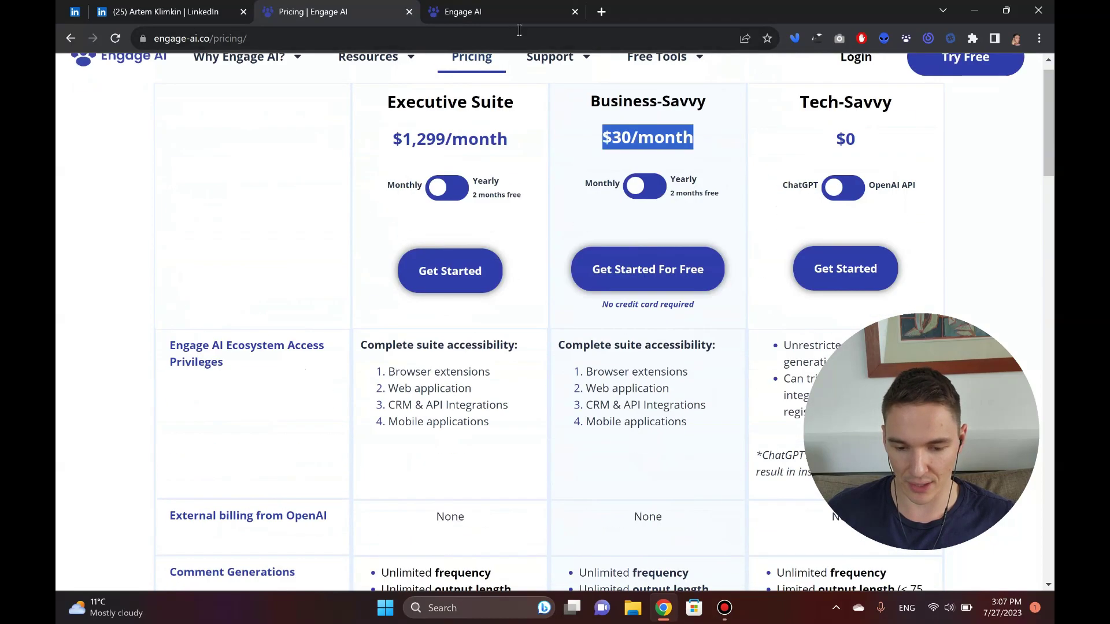
triple_click(448, 104)
scroll(448, 111, down, 4)
scroll(448, 111, down, 4)
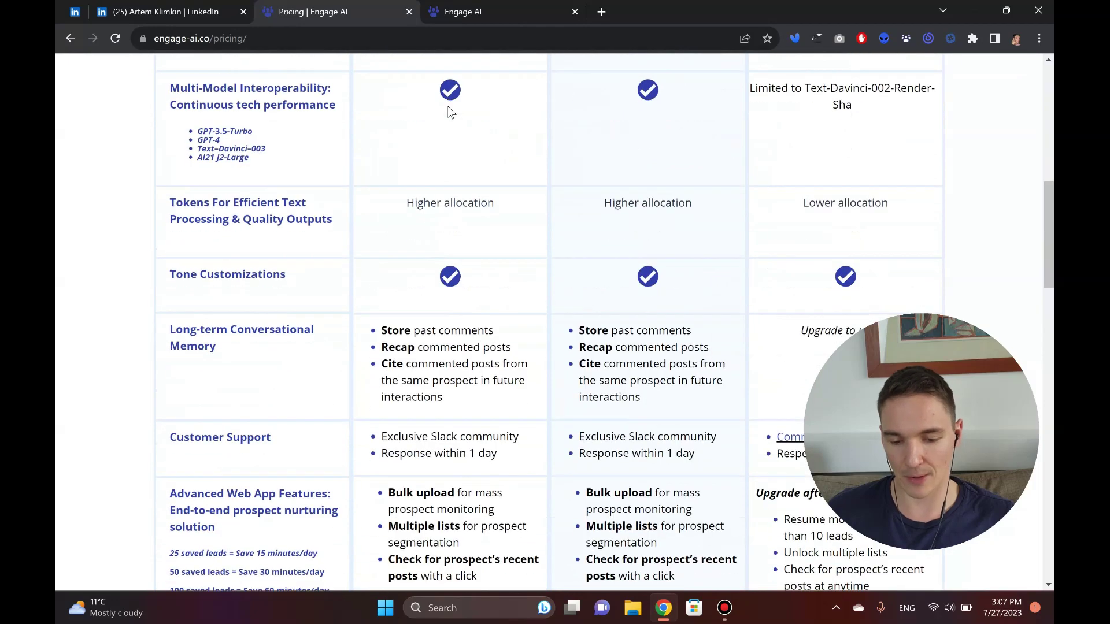
scroll(449, 105, down, 3)
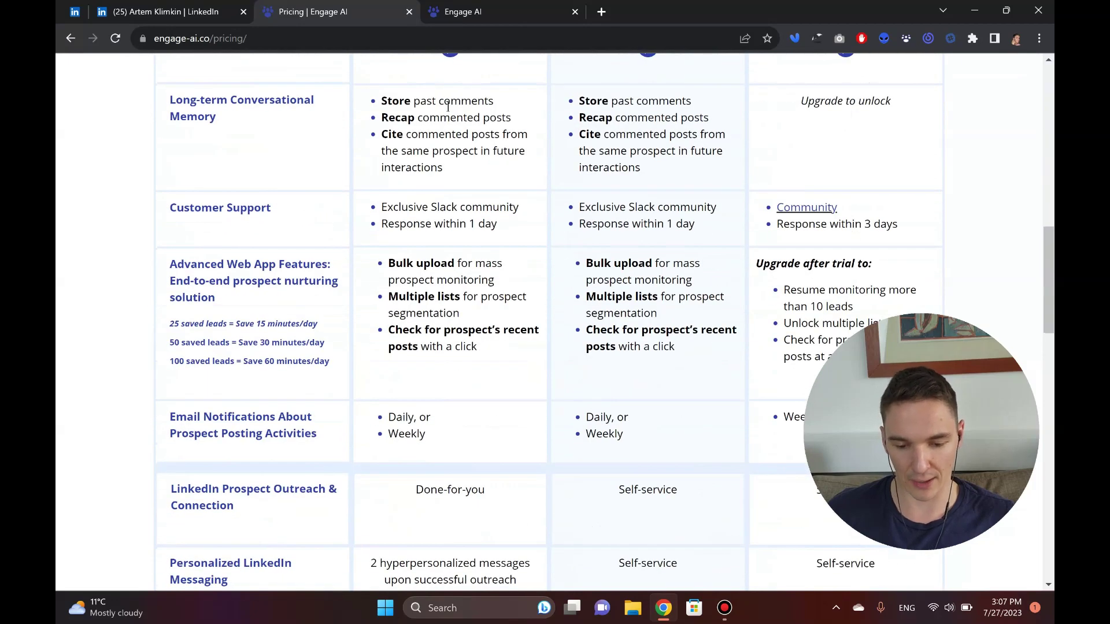
scroll(436, 252, down, 3)
drag(436, 250, 469, 252)
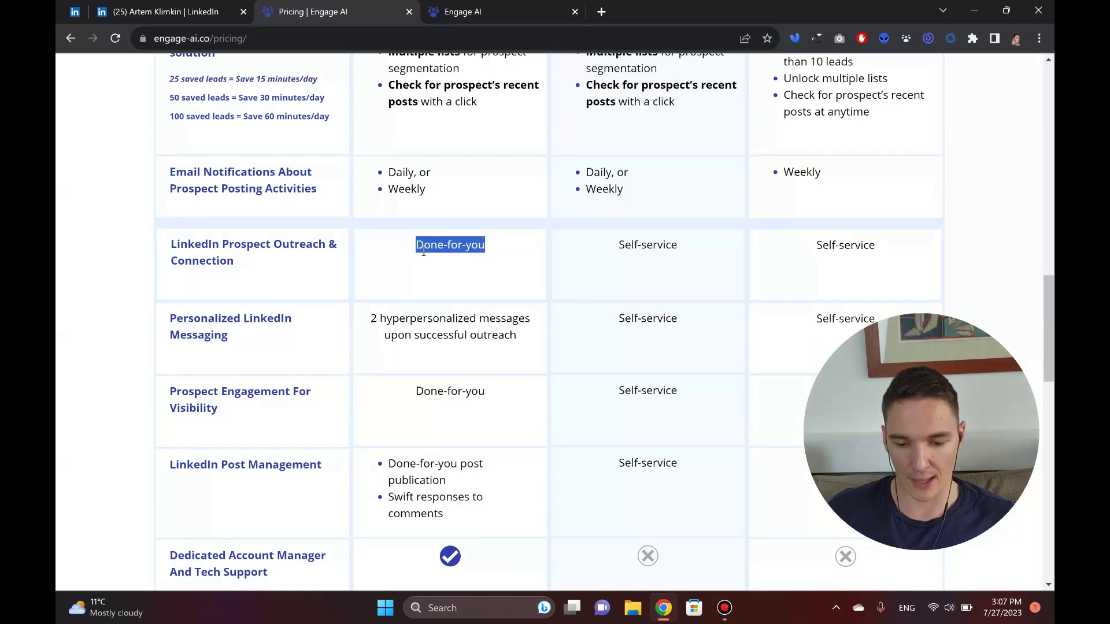
scroll(725, 199, up, 3)
scroll(736, 199, up, 5)
scroll(841, 148, up, 1)
scroll(894, 64, up, 3)
scroll(882, 119, up, 2)
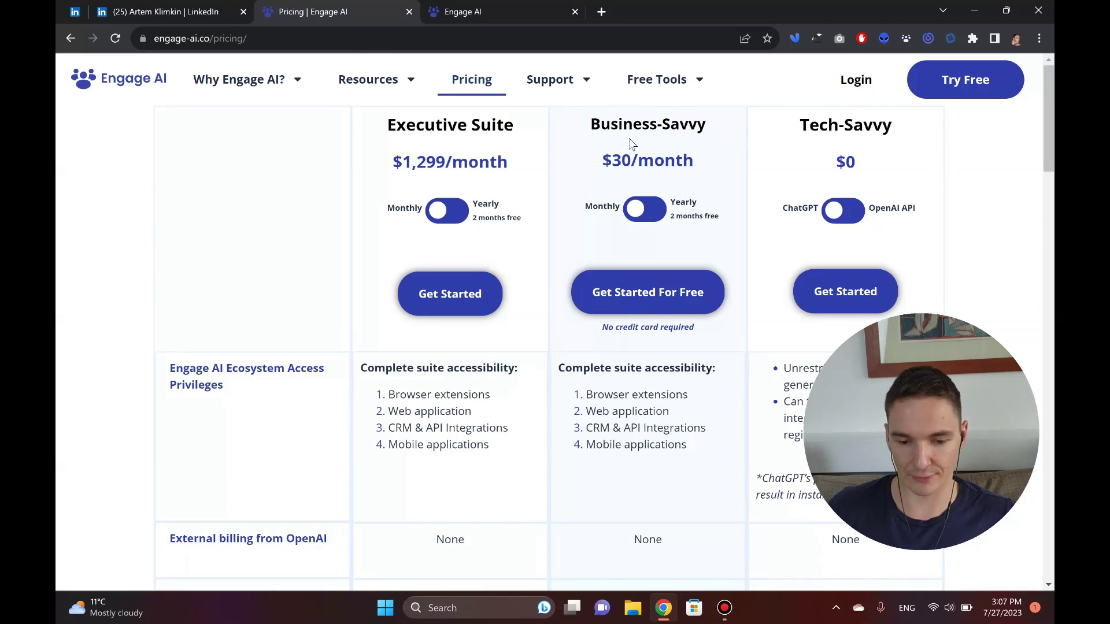
scroll(630, 144, down, 3)
scroll(630, 144, up, 3)
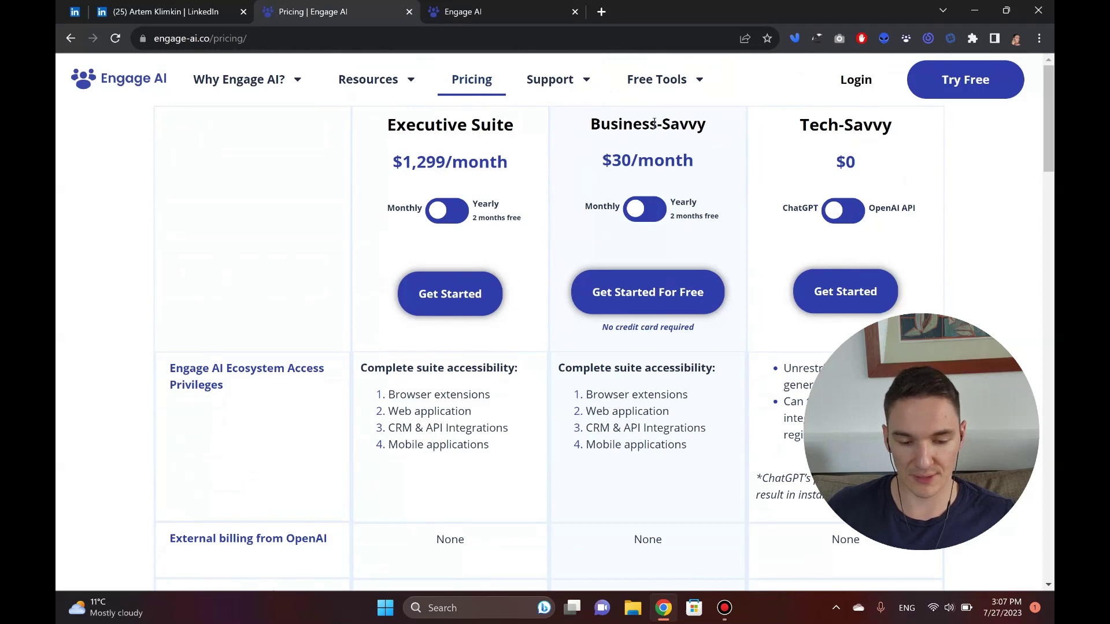
- Return to the app's welcome page and follow its 'Join for the latest updates' Facebook link
click(468, 17)
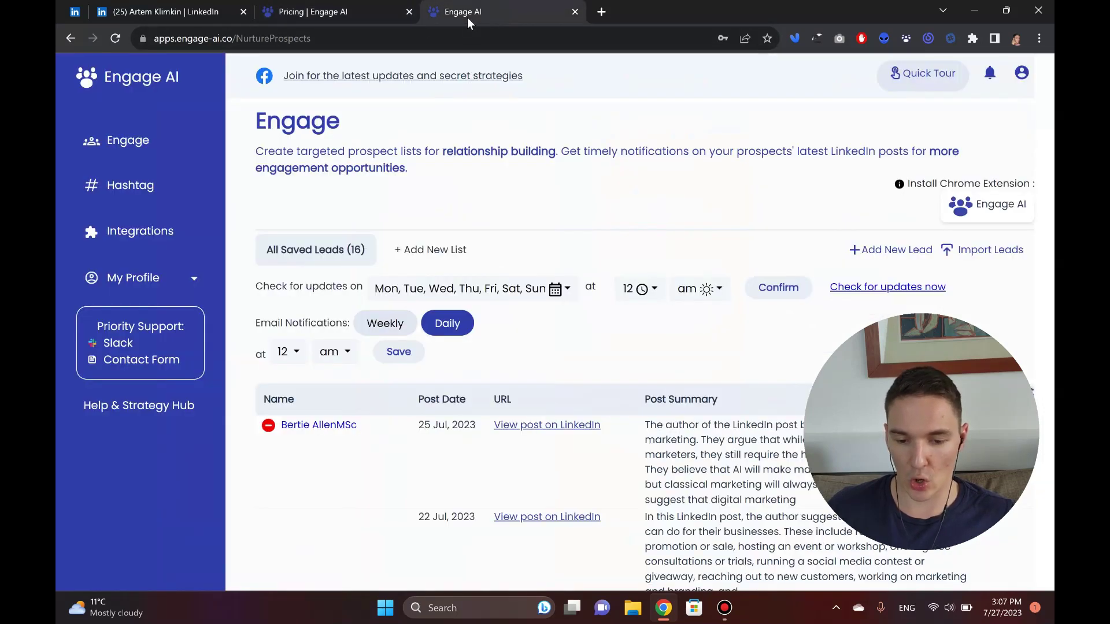
click(154, 92)
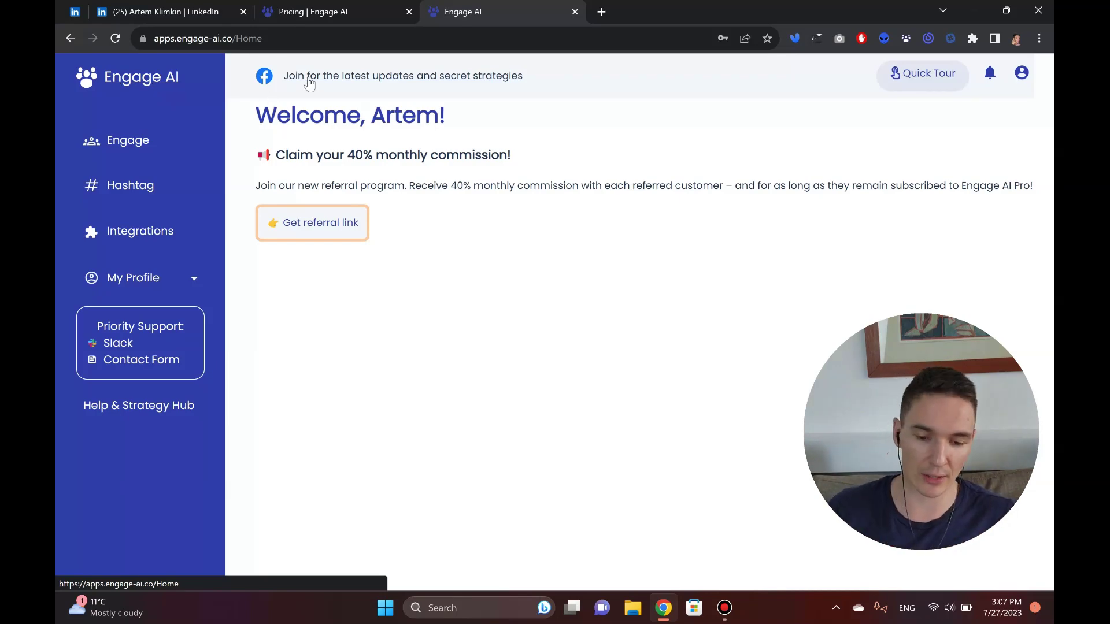
click(327, 77)
- View the ChatGPT on LinkedIn Facebook group, then go back to the Engage AI app
click(665, 9)
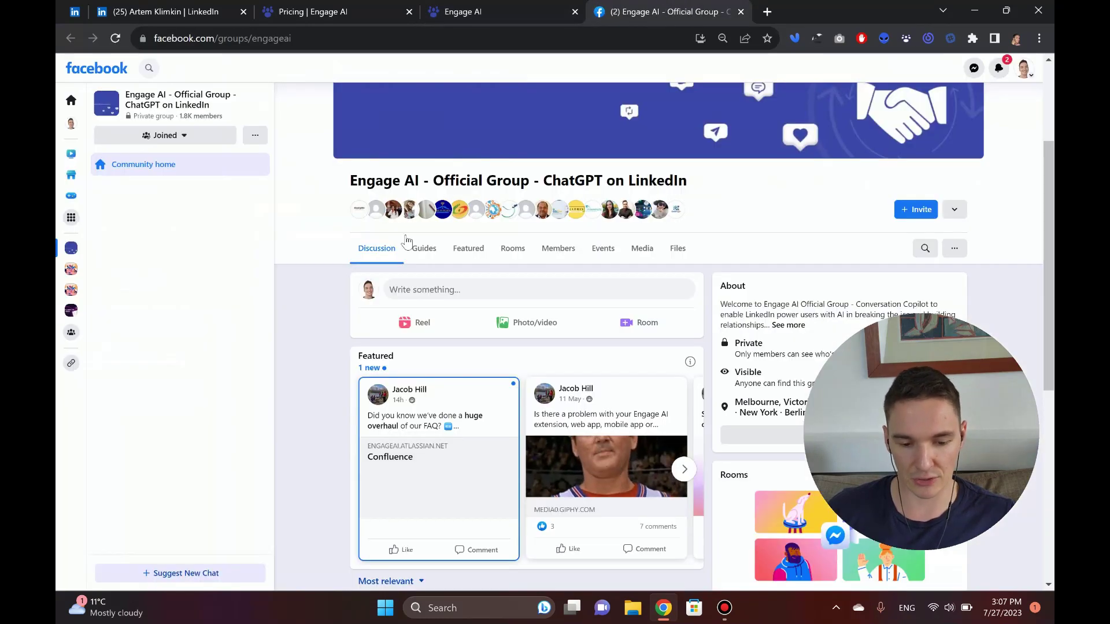
scroll(363, 313, down, 3)
scroll(362, 313, up, 3)
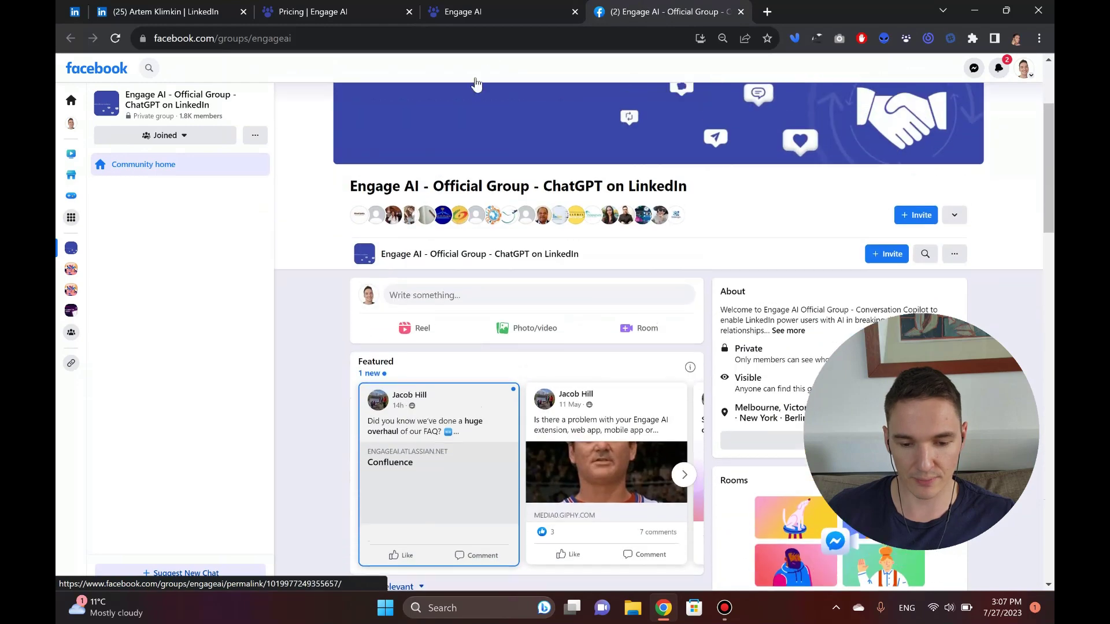
click(465, 14)
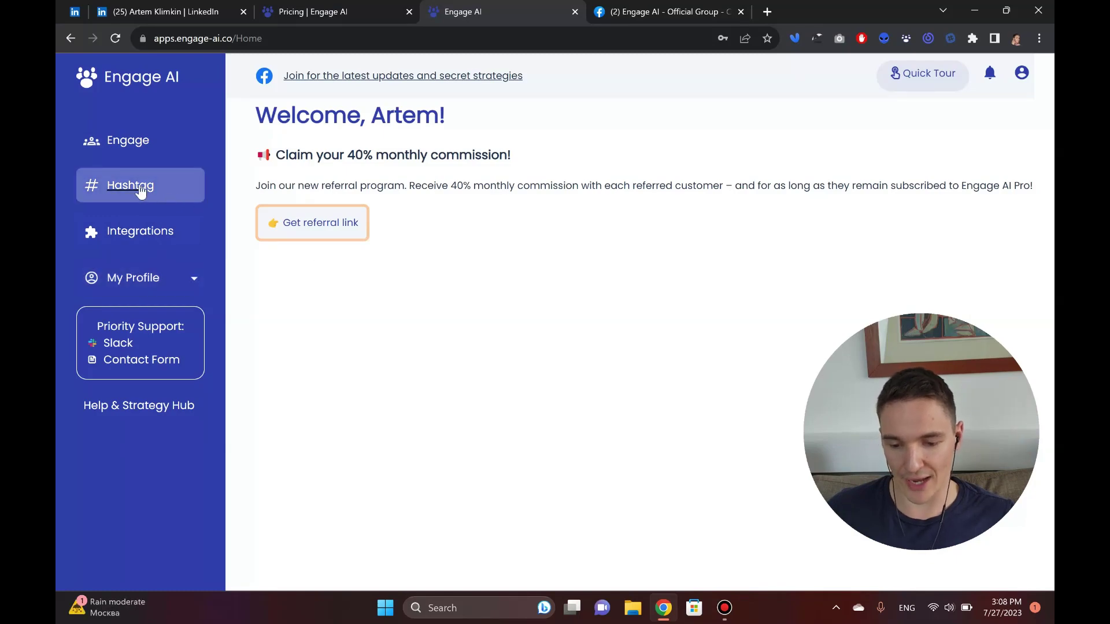
- Load the Hashtag page and search suggestions for 'marketing' from the autofill
click(140, 189)
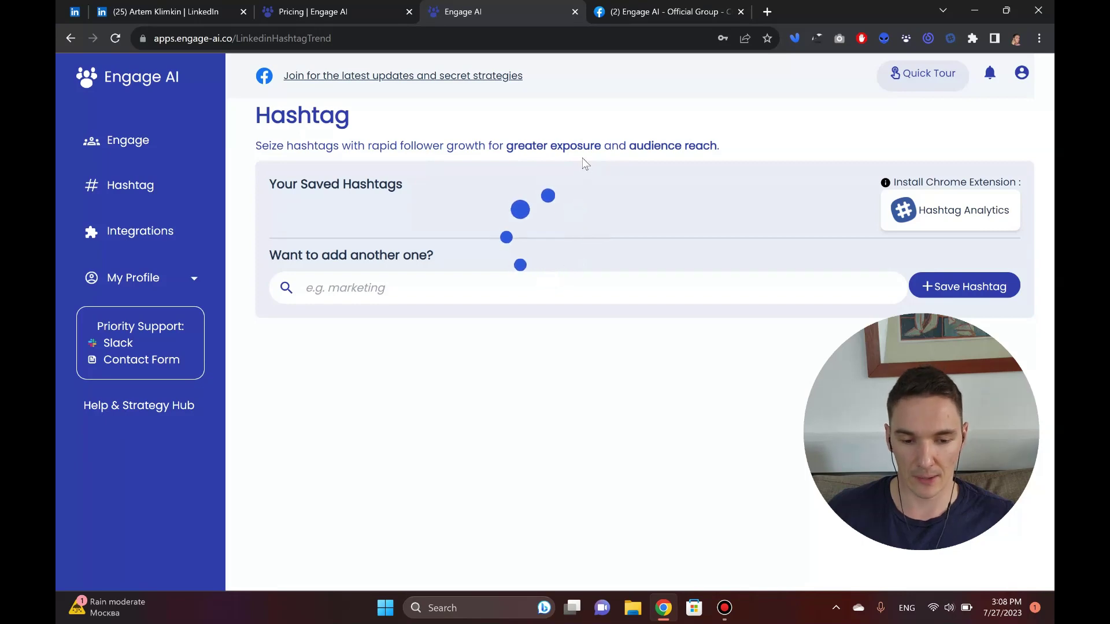
click(121, 42)
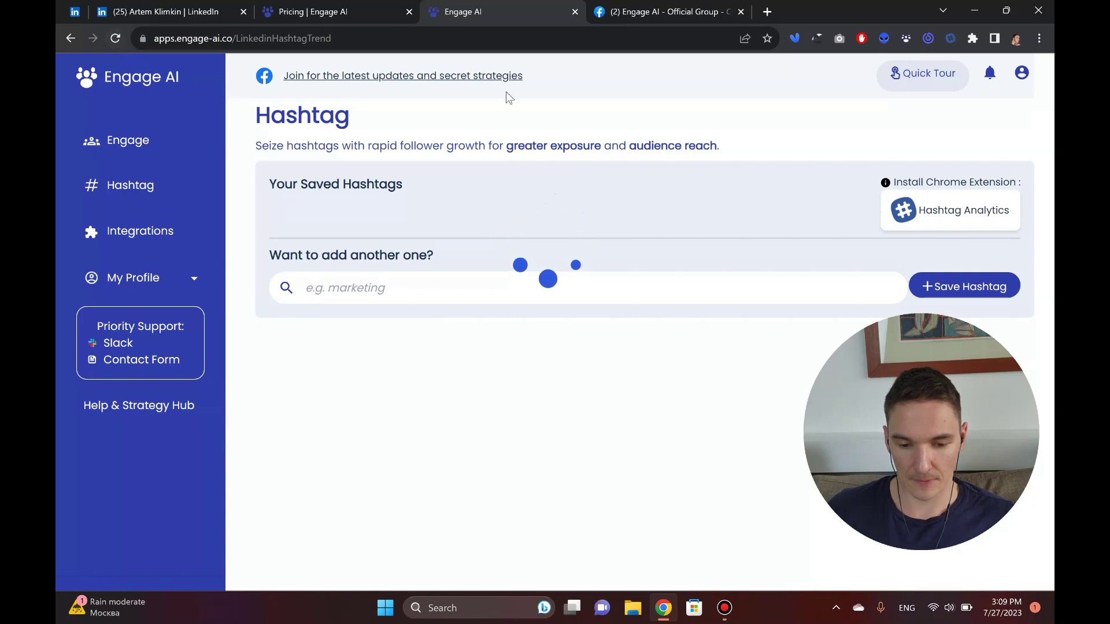
click(371, 299)
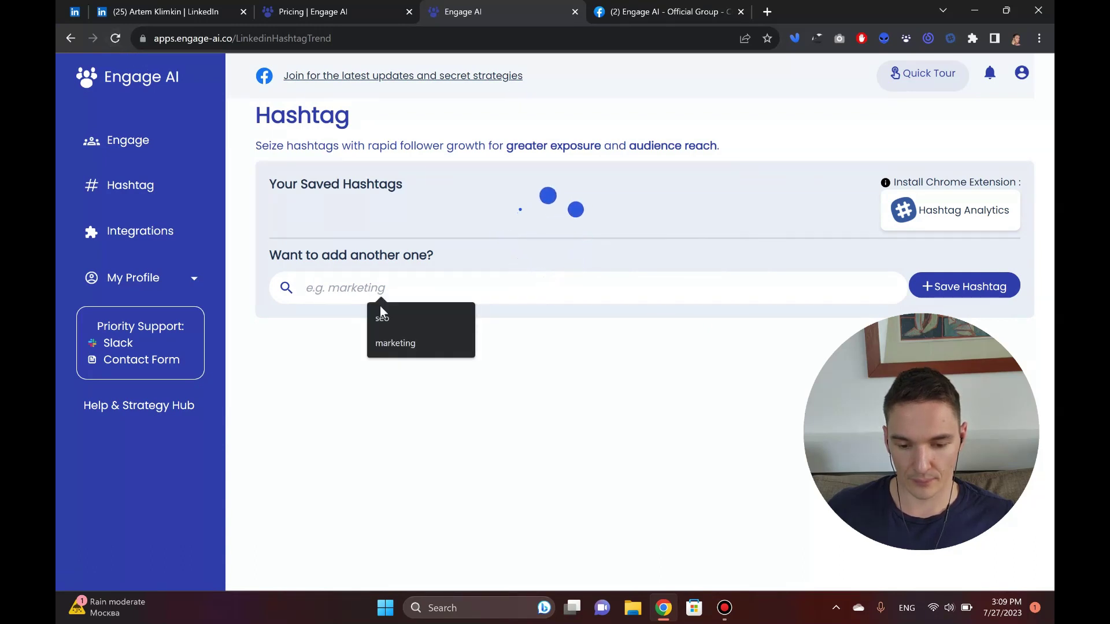
click(386, 340)
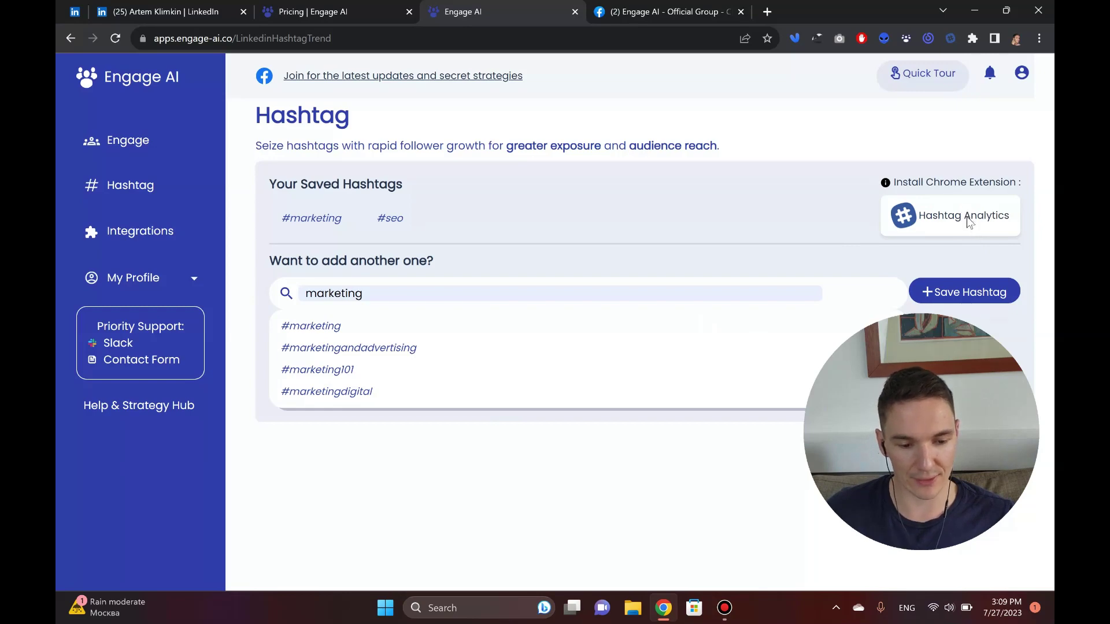
- Glance at the Hashtag Analytics extension store page, then show the #marketing follower trend chart
click(967, 223)
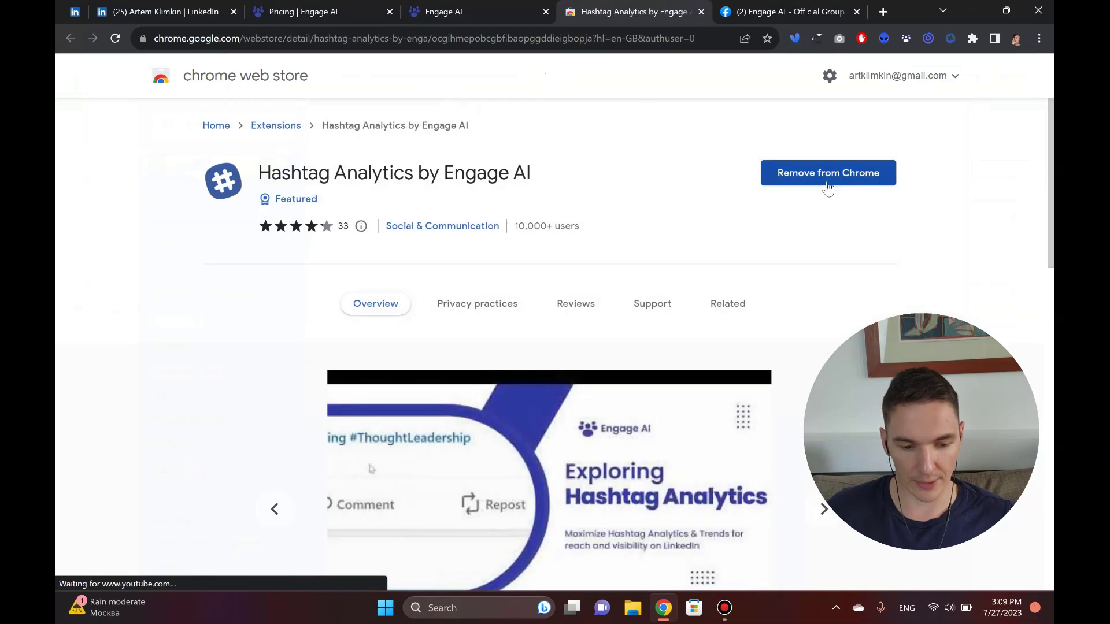
click(701, 12)
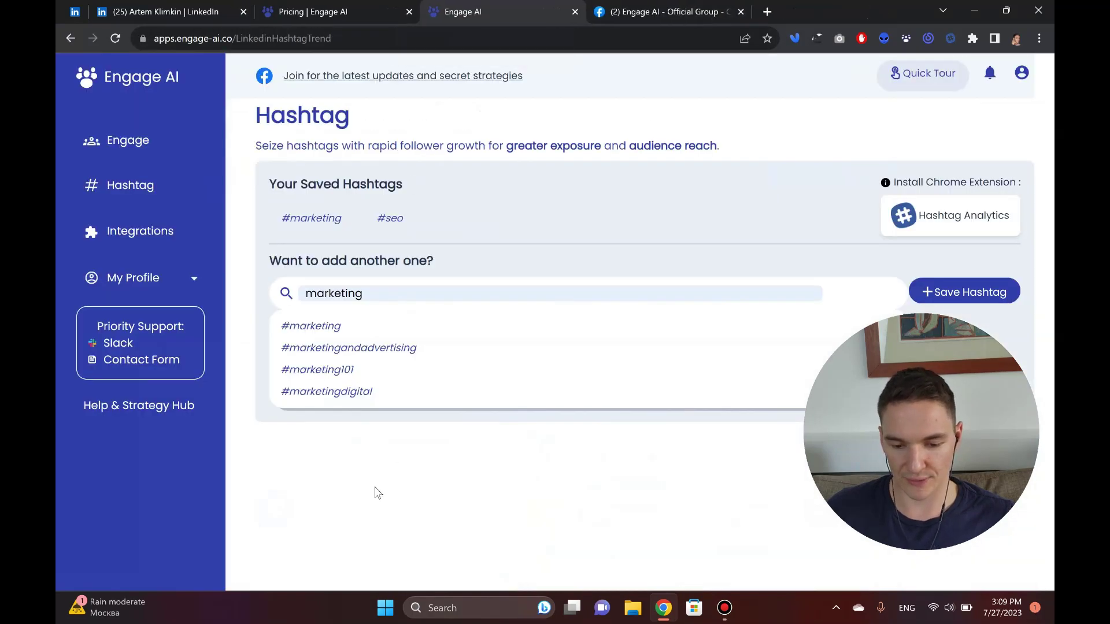
click(312, 219)
scroll(454, 404, down, 3)
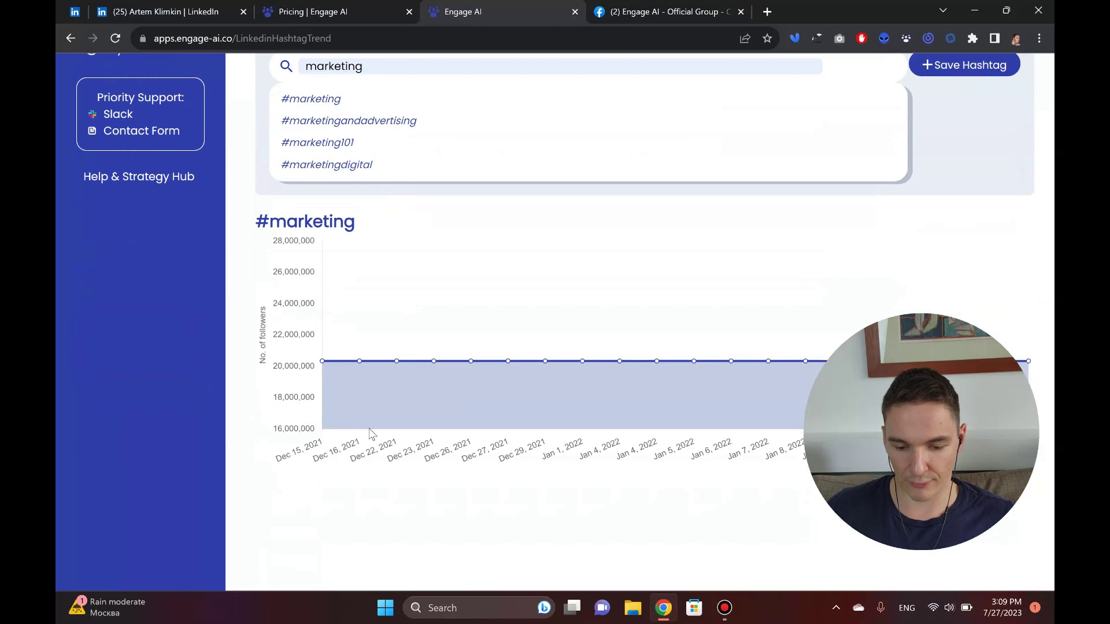
scroll(547, 436, up, 2)
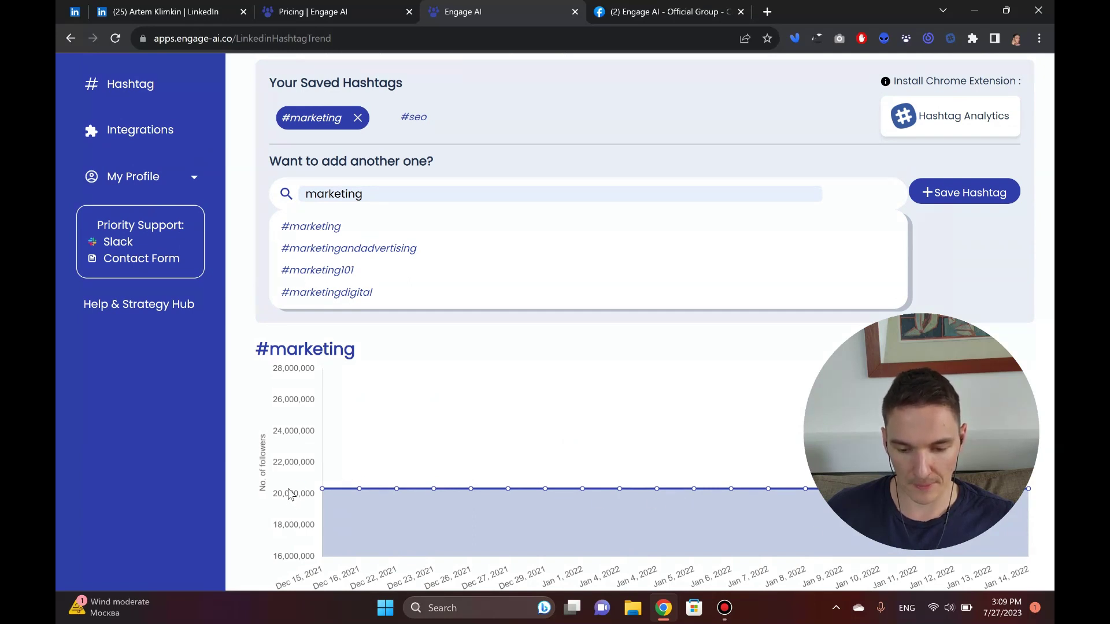
scroll(420, 496, up, 1)
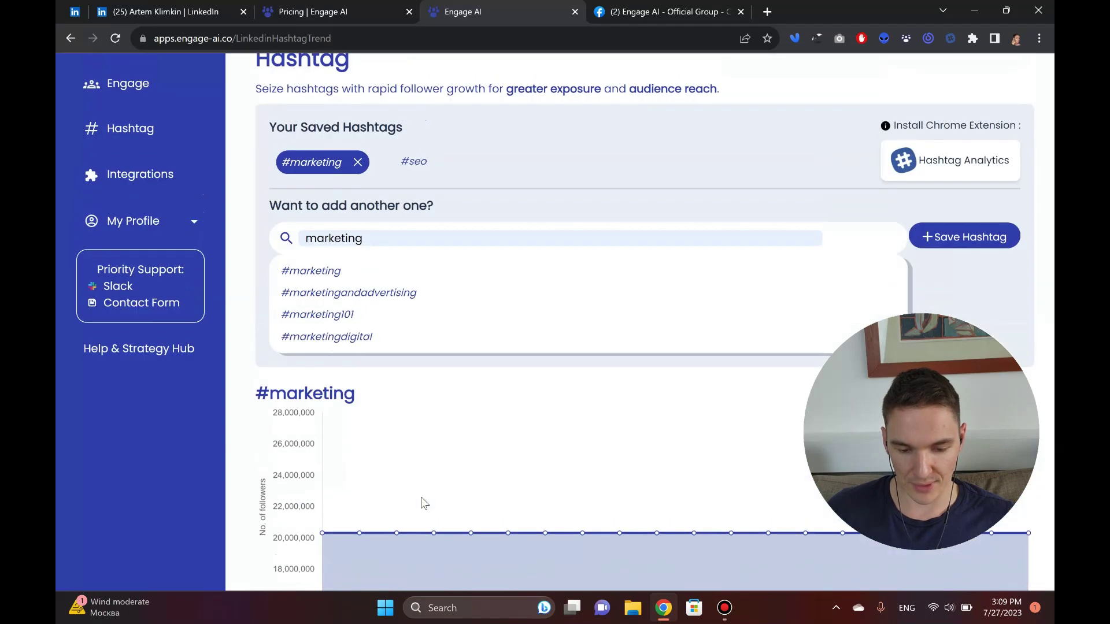
scroll(421, 503, up, 1)
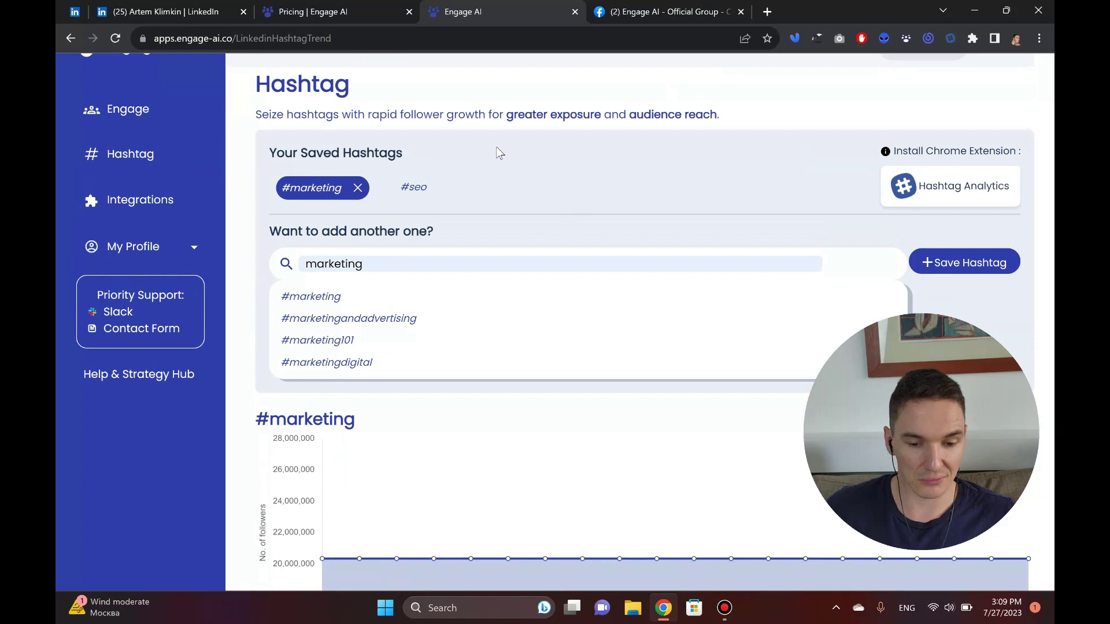
scroll(499, 153, up, 1)
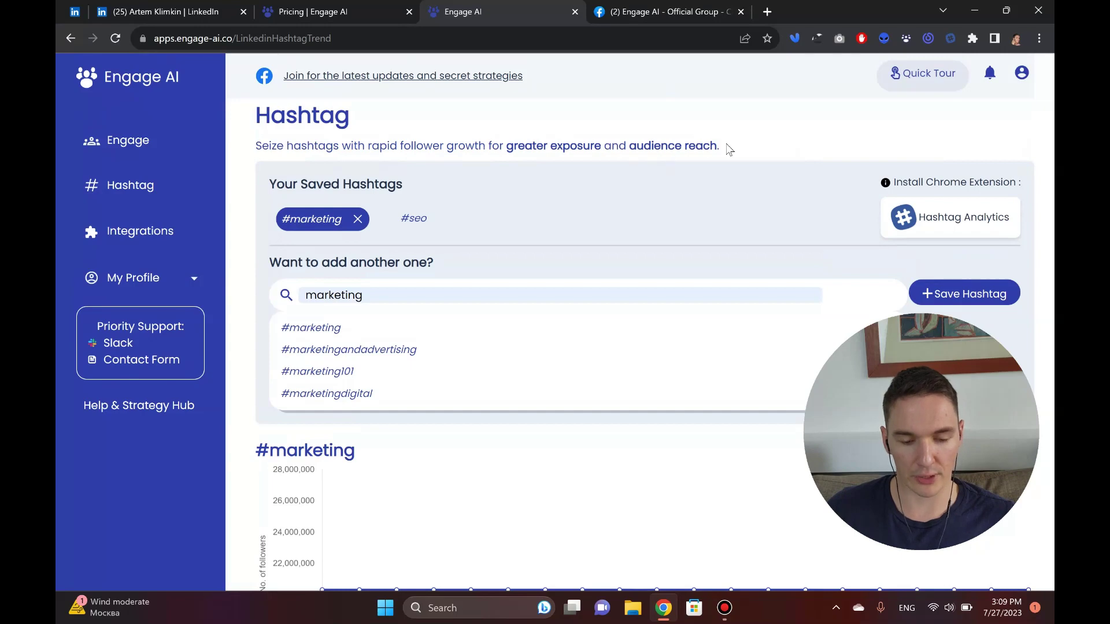
- Highlight the hashtag page's subtitle text about audience reach while reading it
drag(713, 146, 599, 145)
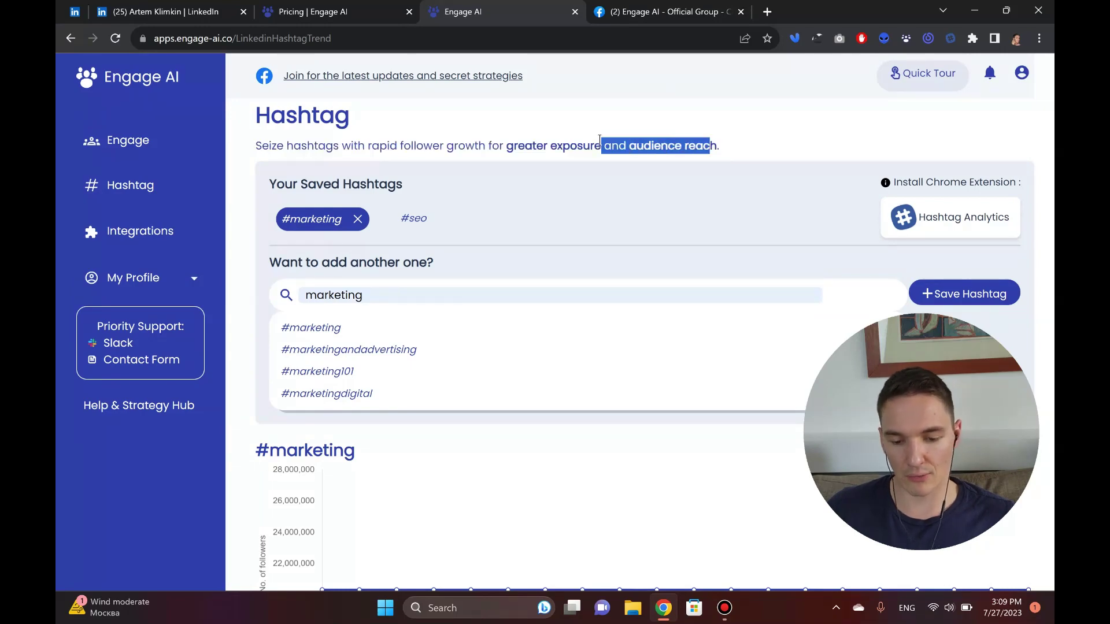
scroll(601, 143, down, 2)
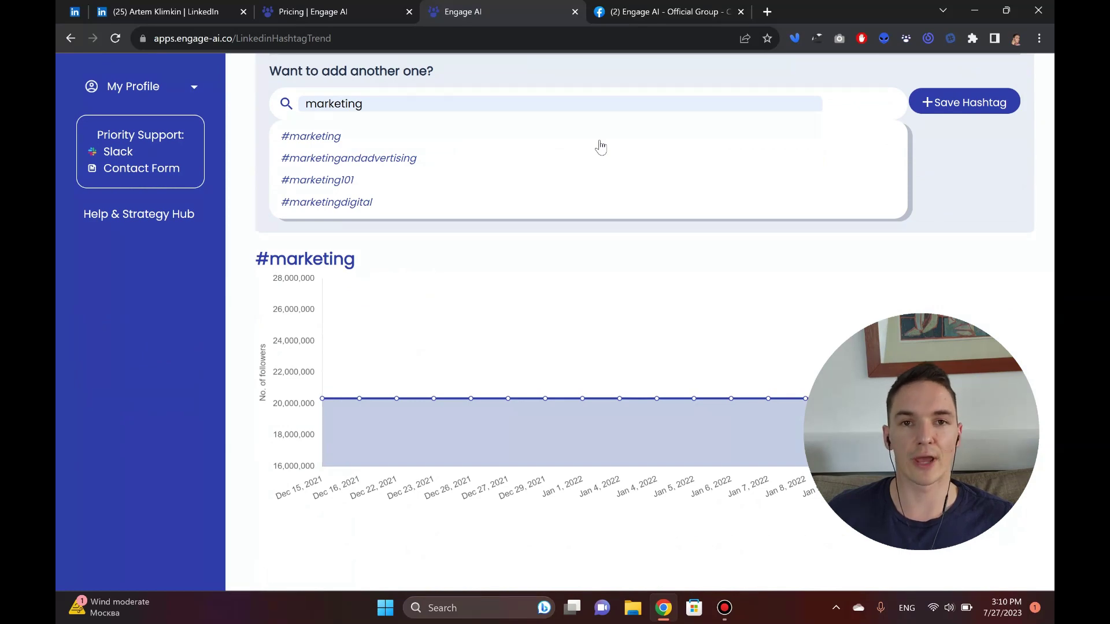
scroll(600, 146, up, 2)
click(512, 127)
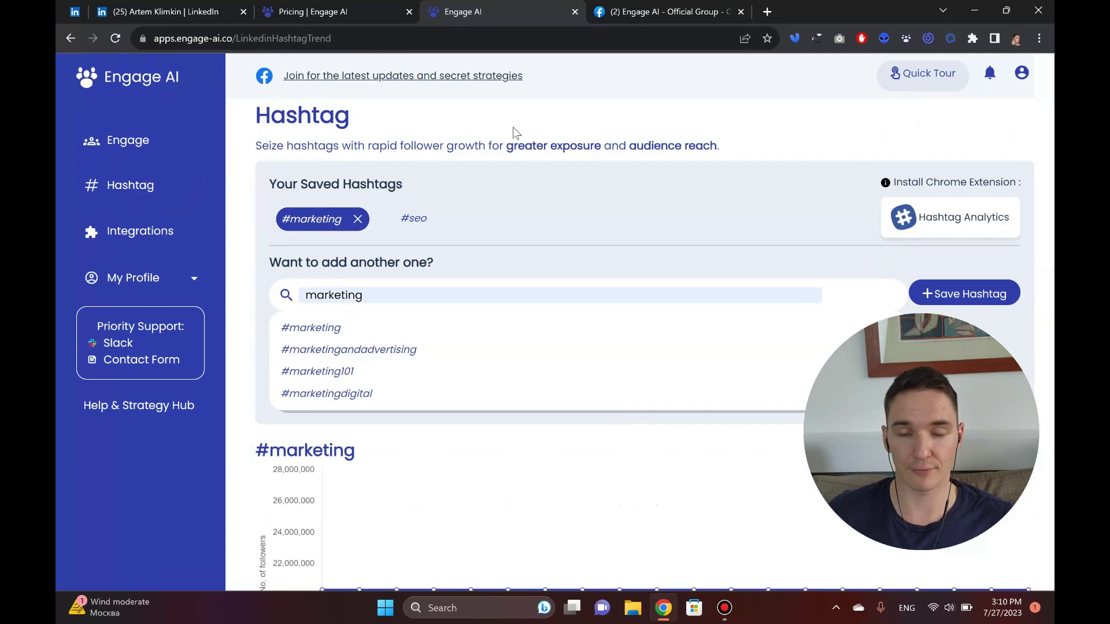
triple_click(449, 145)
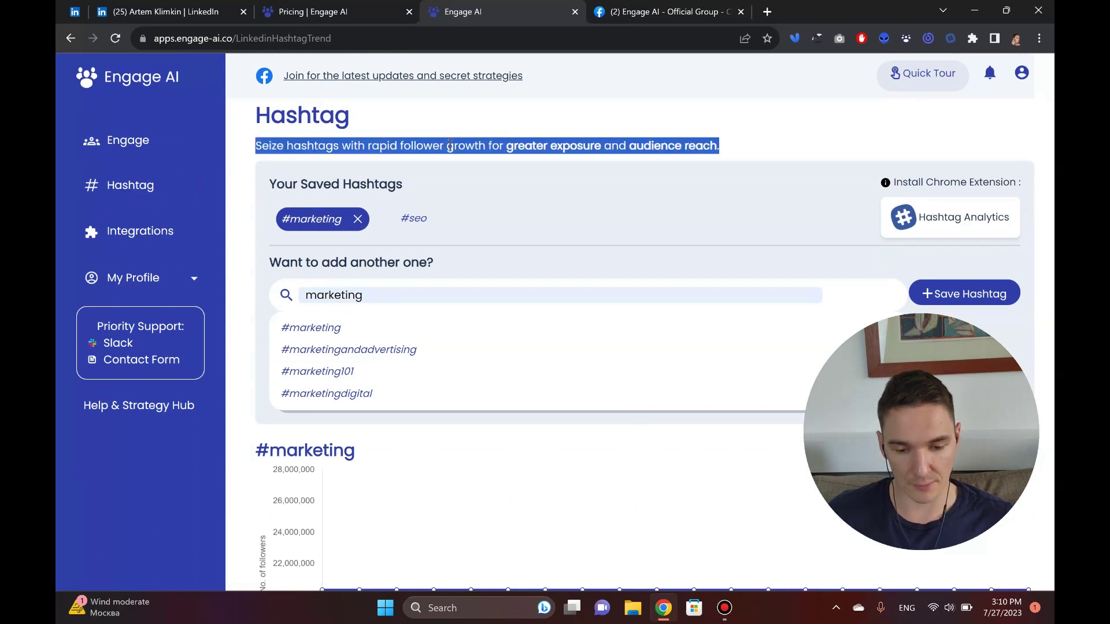
click(436, 145)
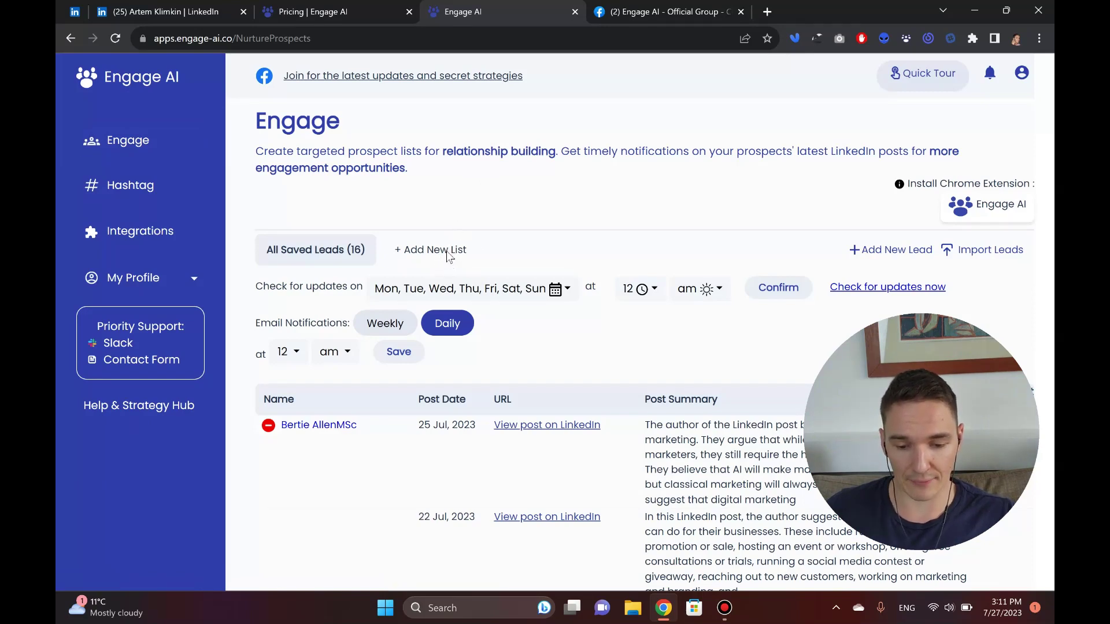
- Add a prospect list named 'Friends & Colleagues', view it empty, then return to All Saved Leads
click(448, 251)
click(521, 328)
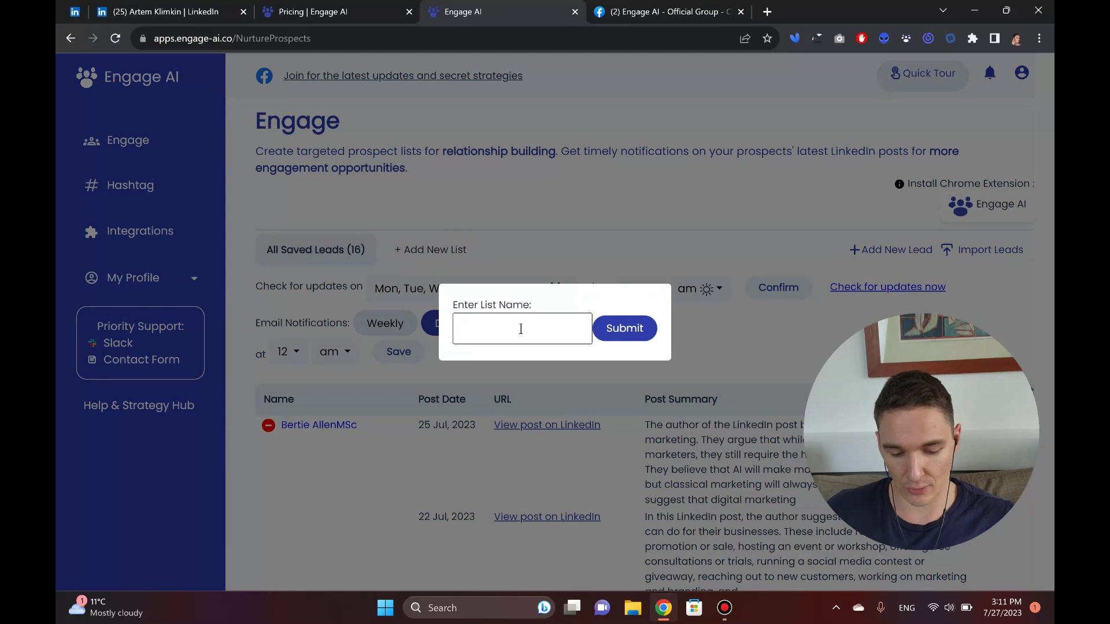
text(Friends )
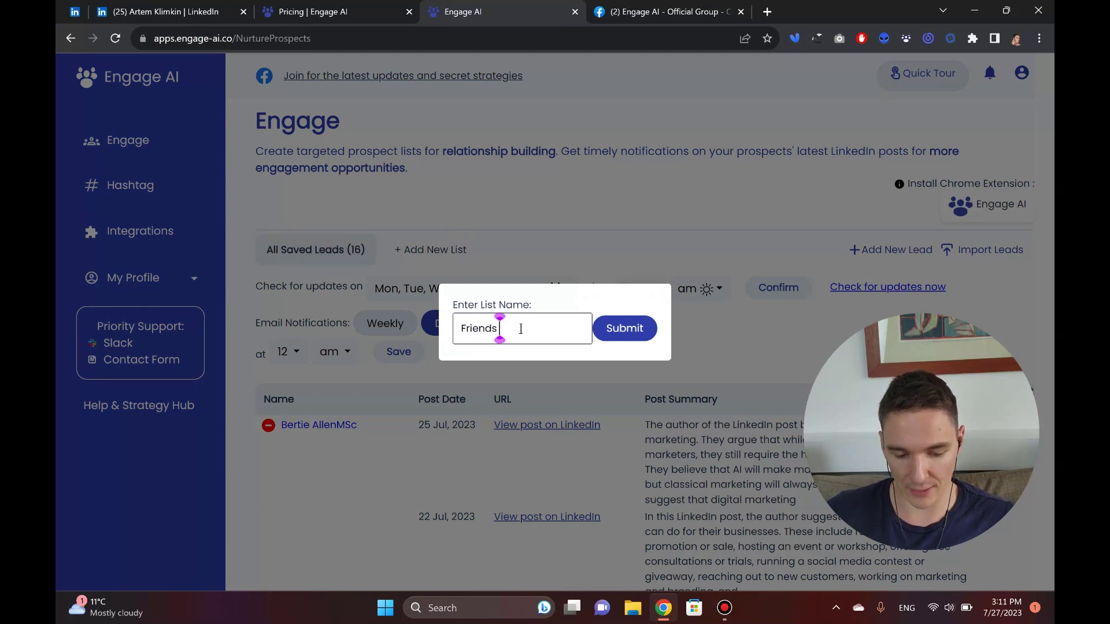
text(& Colleagues)
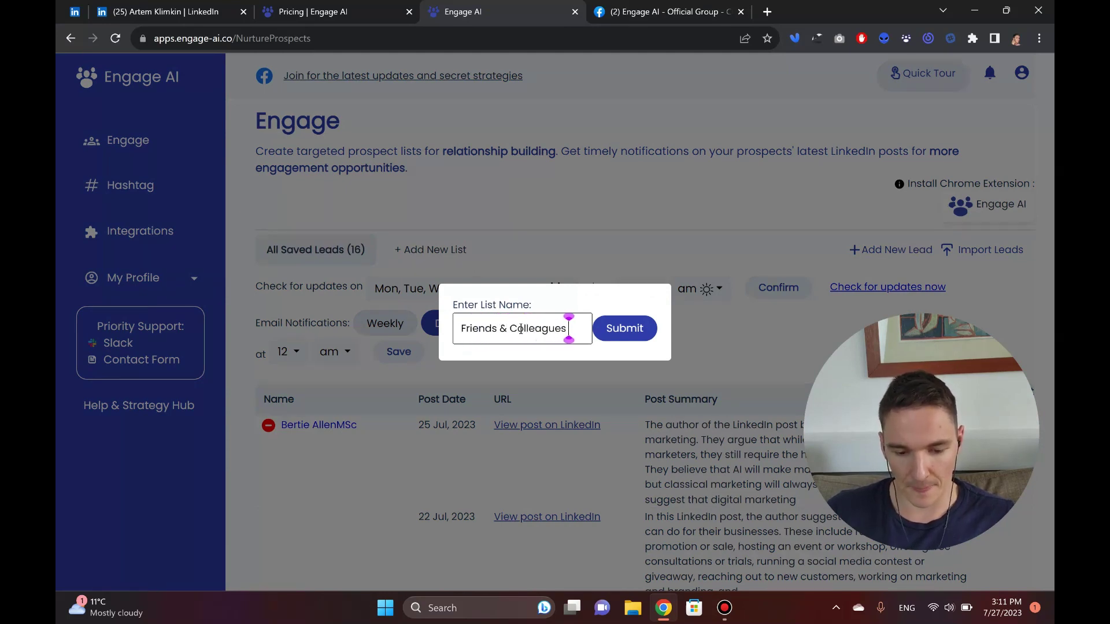
click(611, 335)
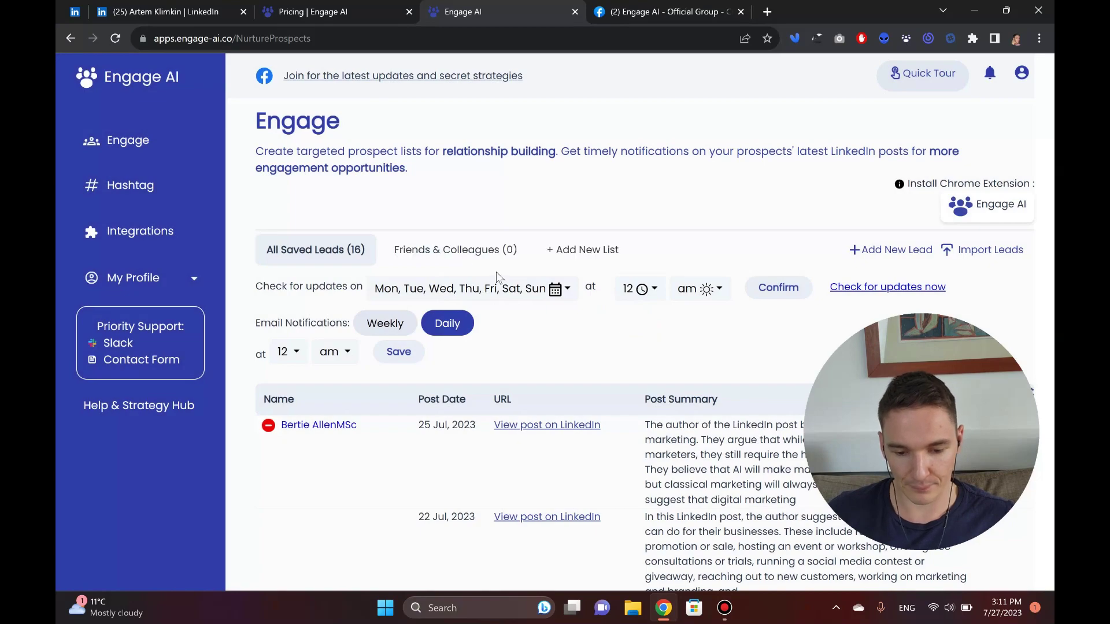
click(458, 257)
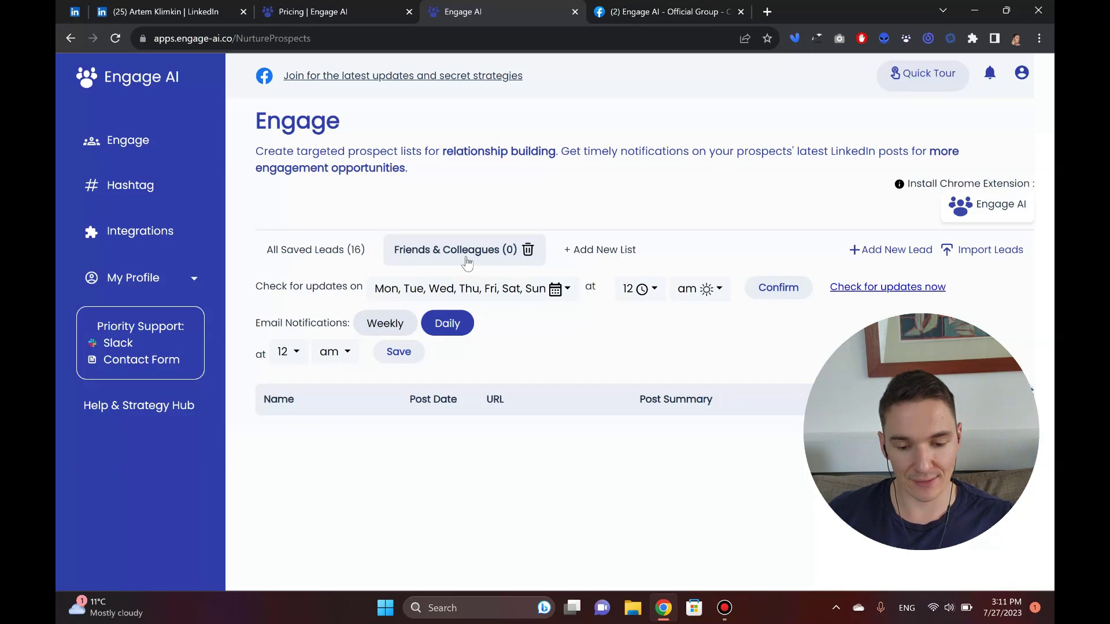
click(324, 254)
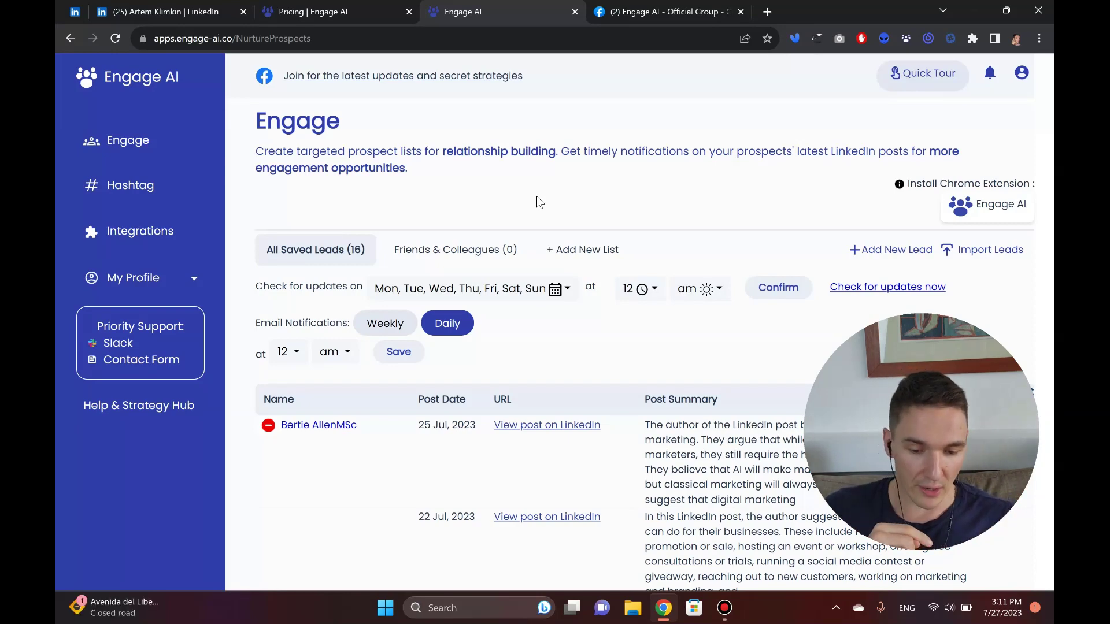
scroll(537, 203, down, 2)
scroll(537, 201, down, 1)
scroll(537, 202, down, 2)
scroll(537, 203, down, 4)
scroll(536, 202, down, 3)
scroll(537, 203, down, 3)
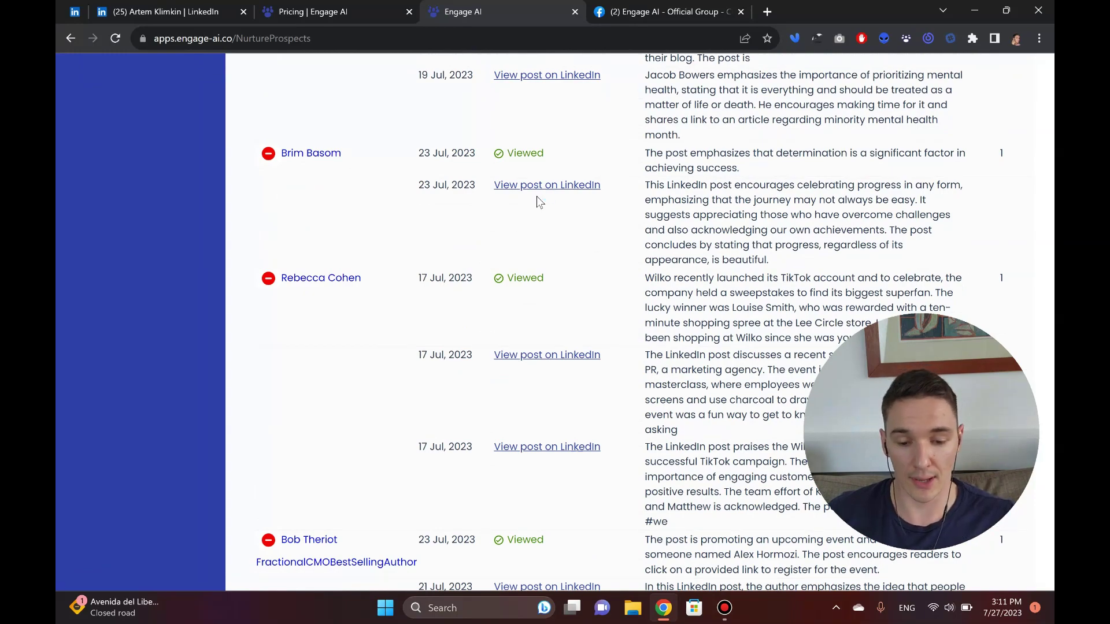
scroll(537, 203, up, 2)
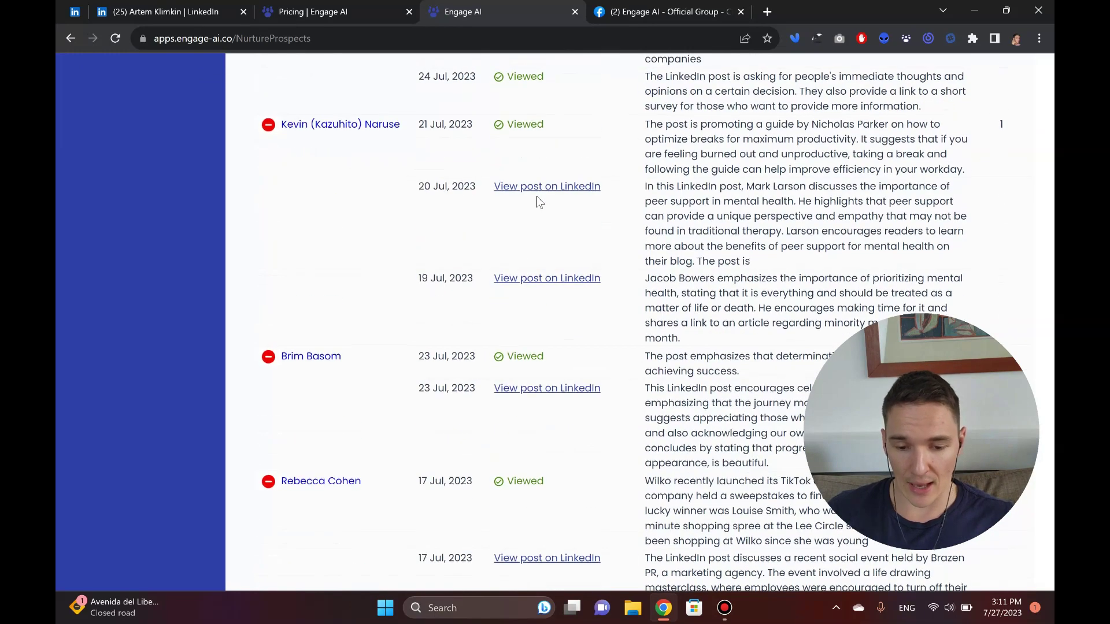
scroll(536, 202, up, 3)
scroll(451, 190, up, 3)
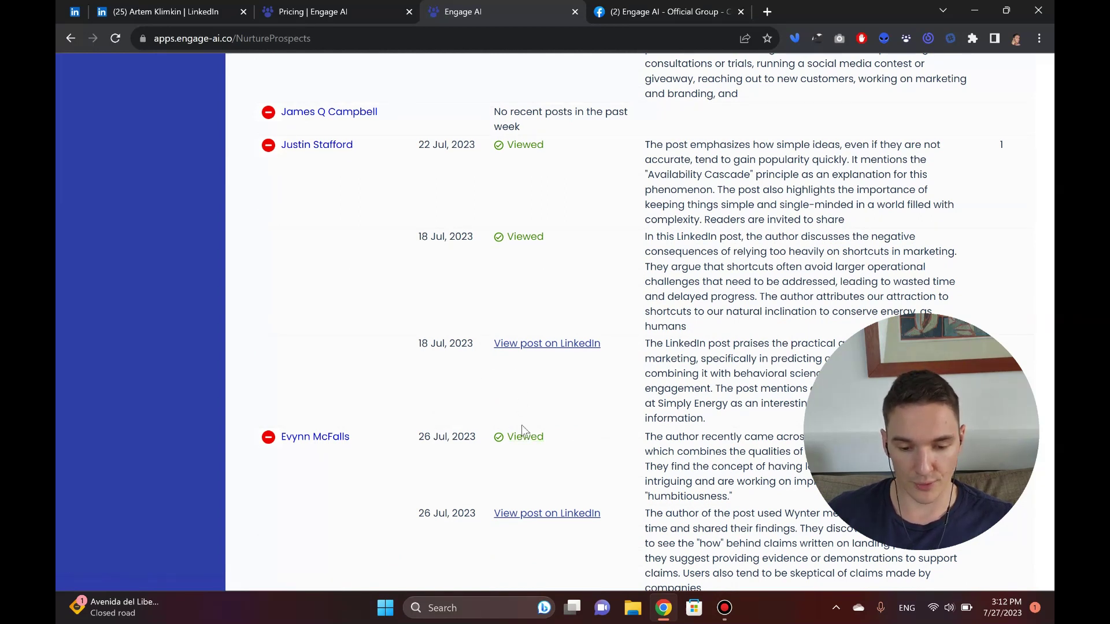
scroll(510, 418, up, 3)
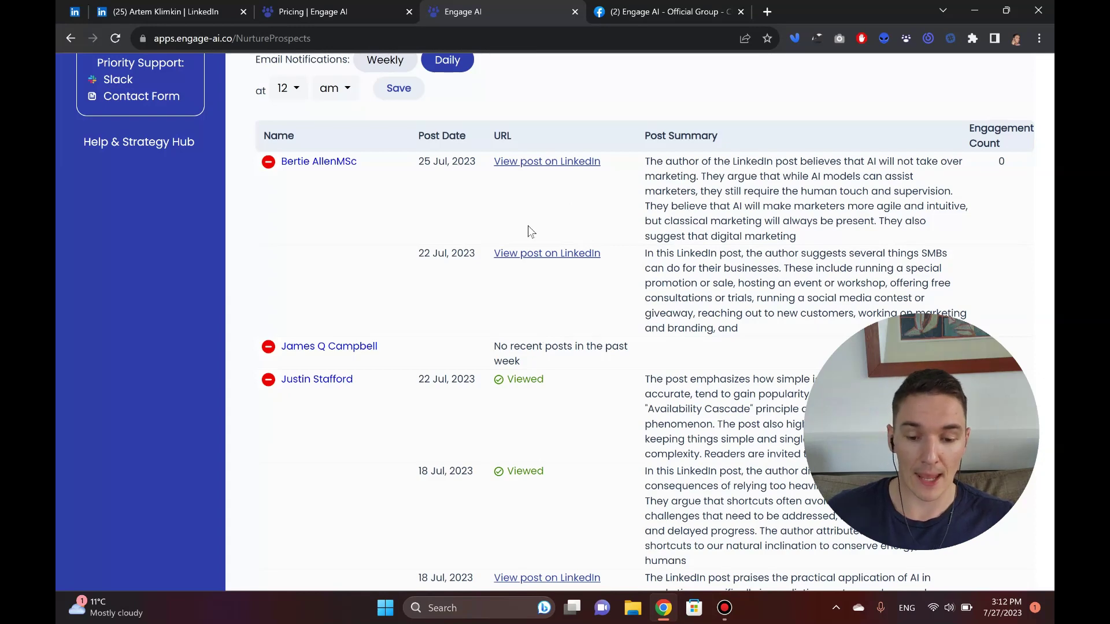
middle_click(540, 162)
click(859, 13)
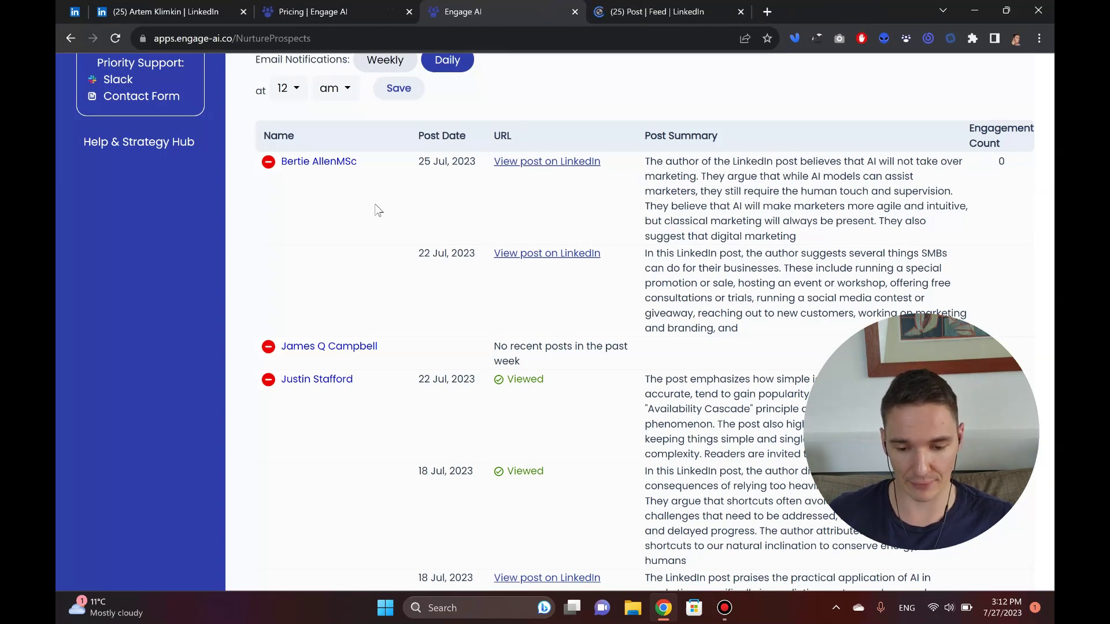
scroll(372, 218, down, 3)
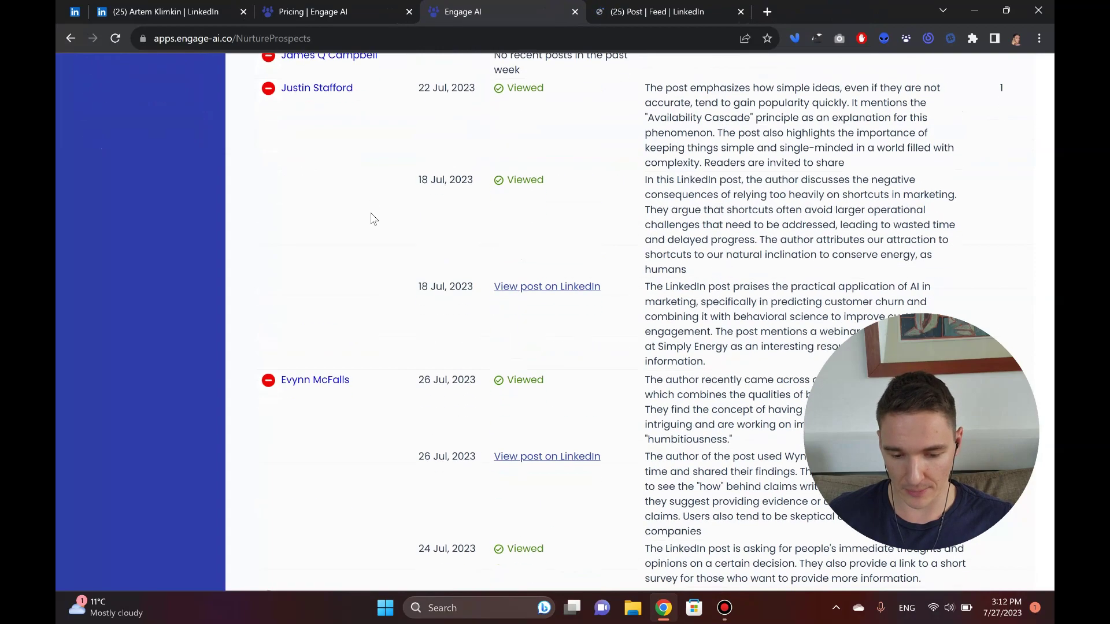
scroll(371, 218, down, 3)
scroll(371, 219, down, 2)
scroll(371, 219, down, 2)
scroll(371, 218, down, 2)
scroll(371, 391, down, 3)
scroll(372, 391, down, 2)
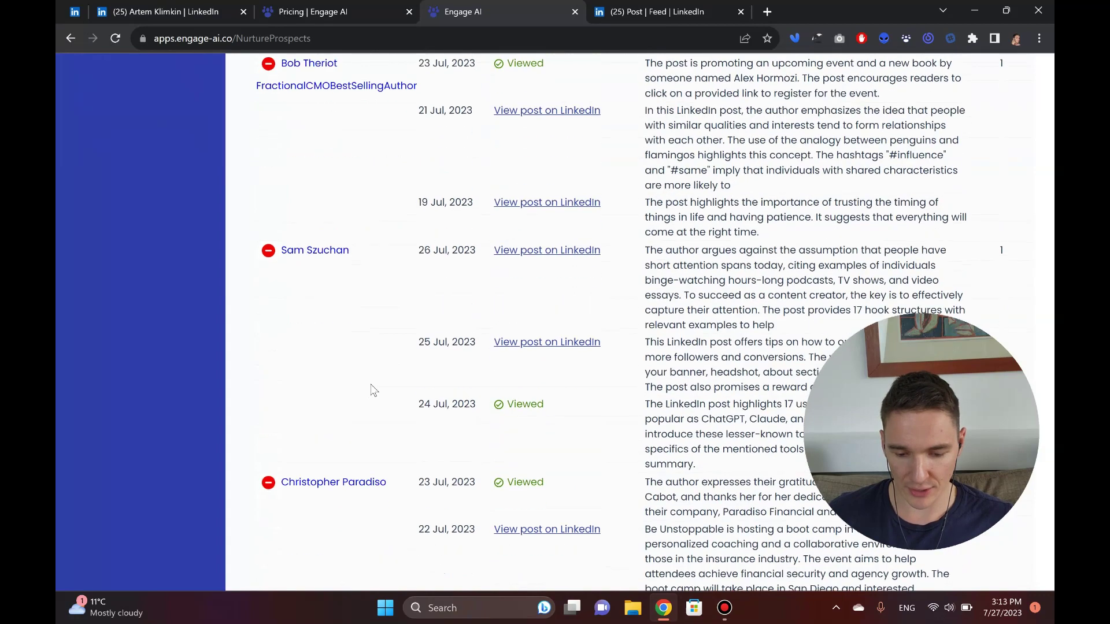
middle_click(556, 250)
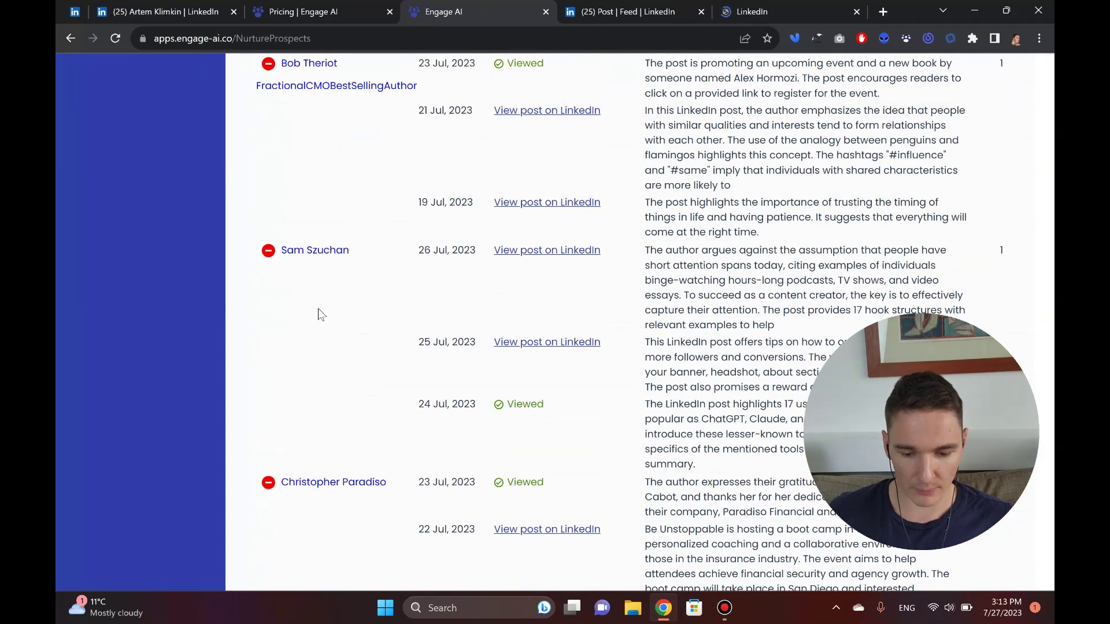
scroll(319, 314, down, 3)
scroll(318, 314, down, 2)
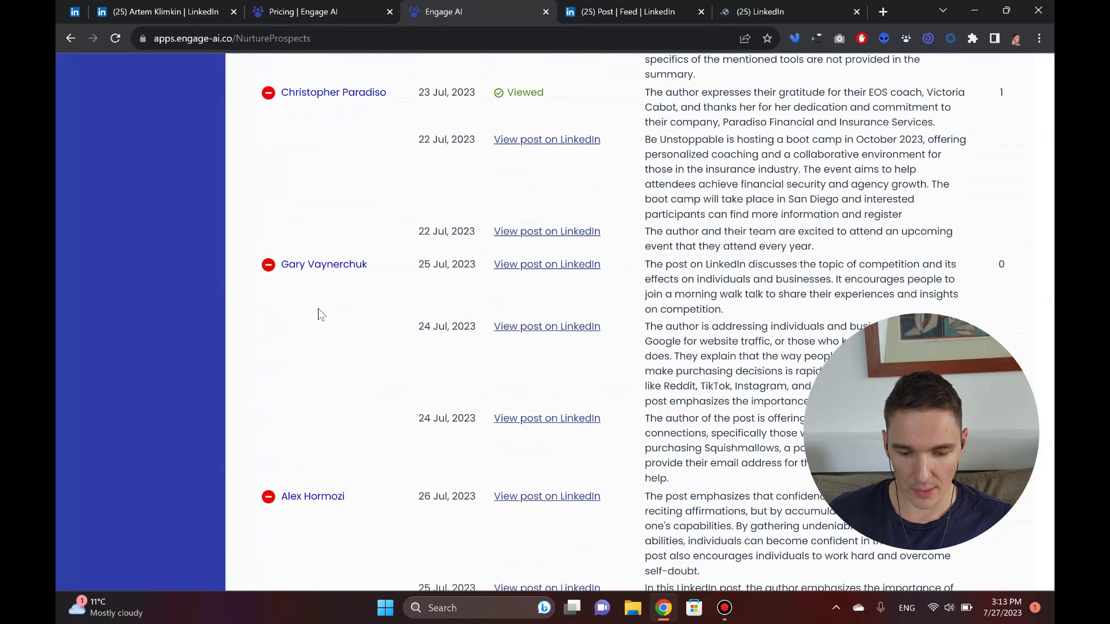
middle_click(521, 268)
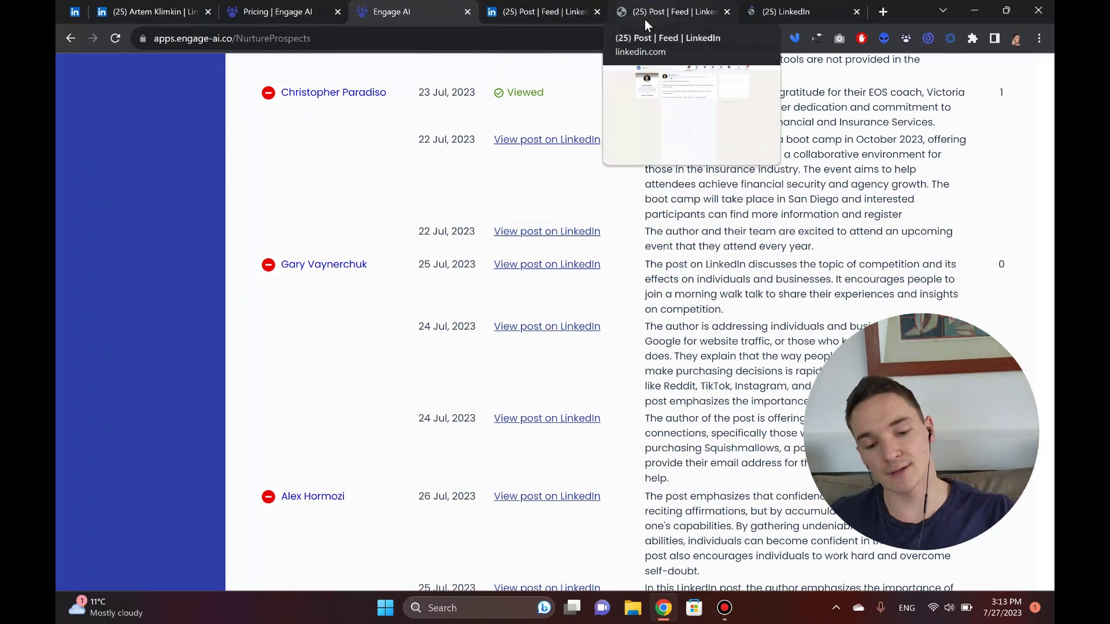
click(538, 12)
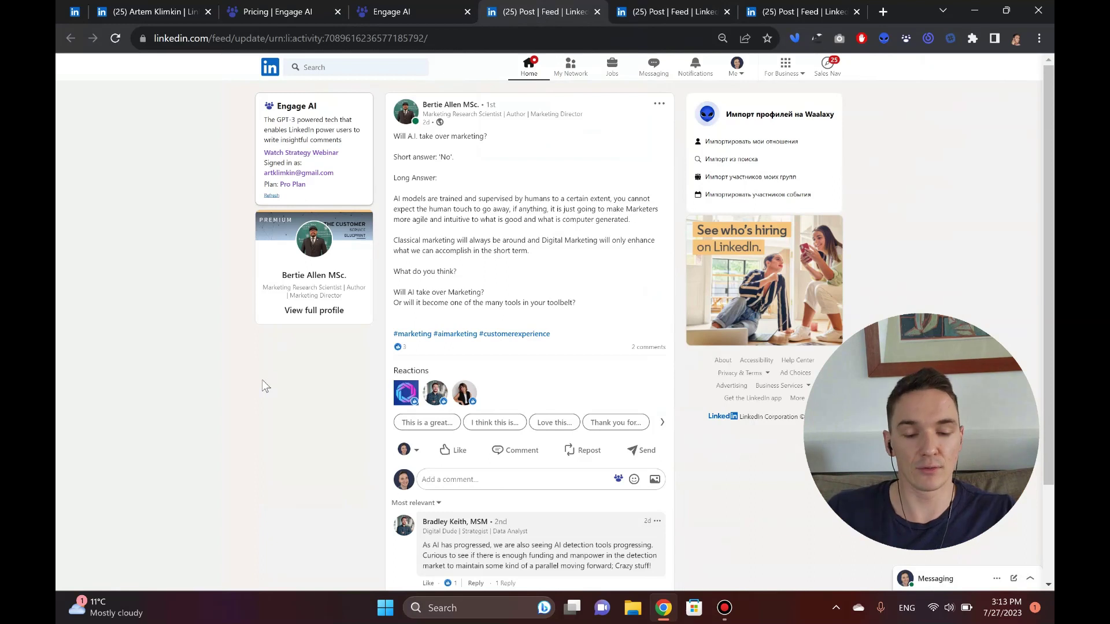
click(510, 480)
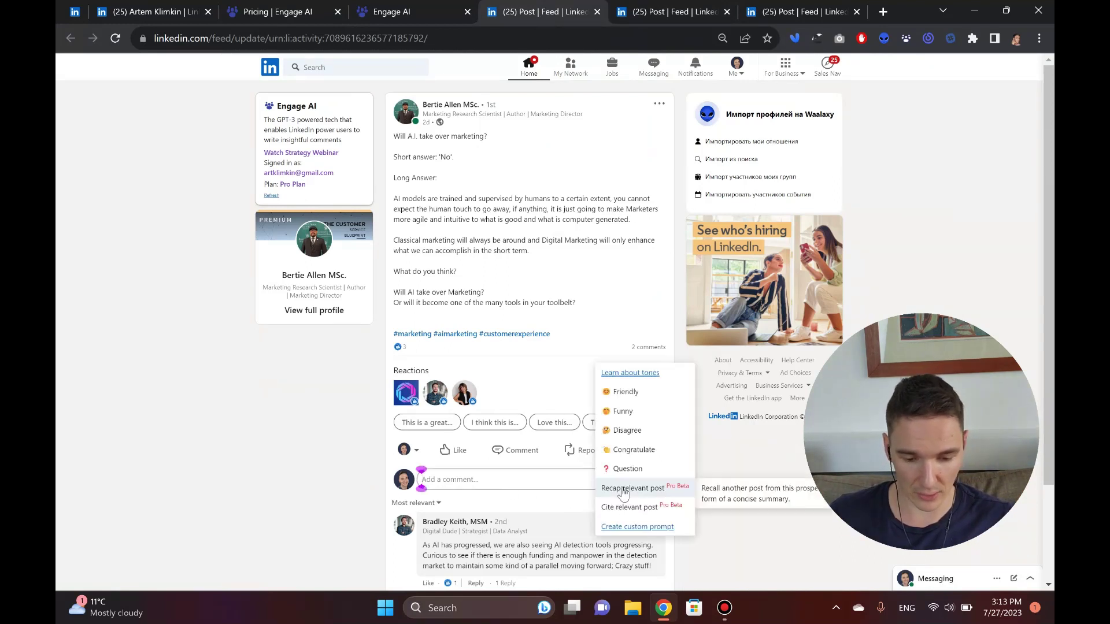
mouse_move(617, 479)
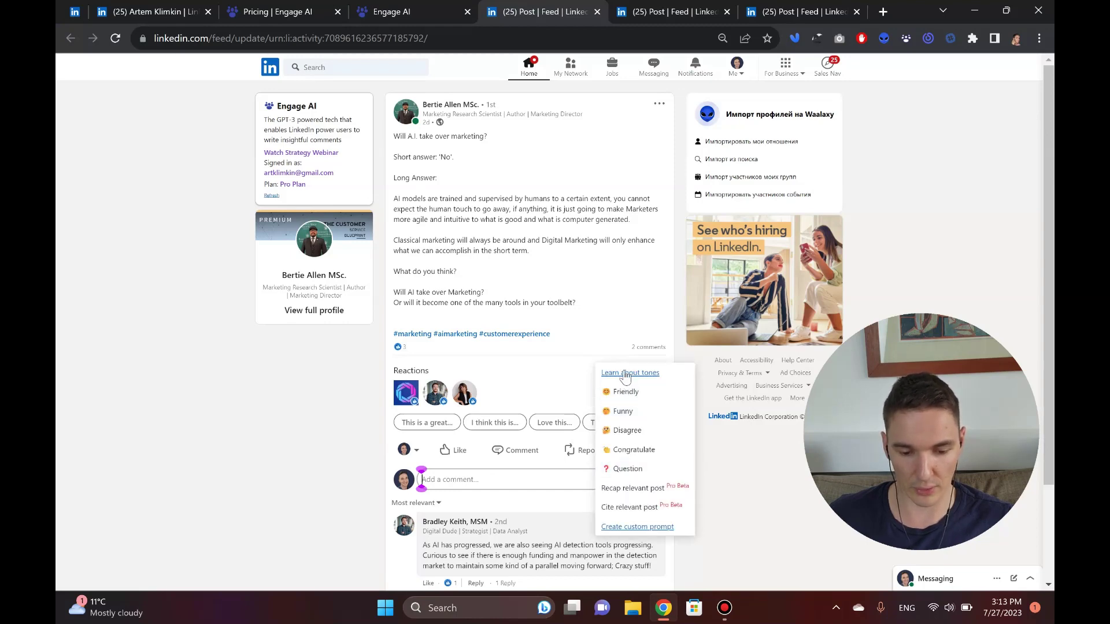
click(627, 374)
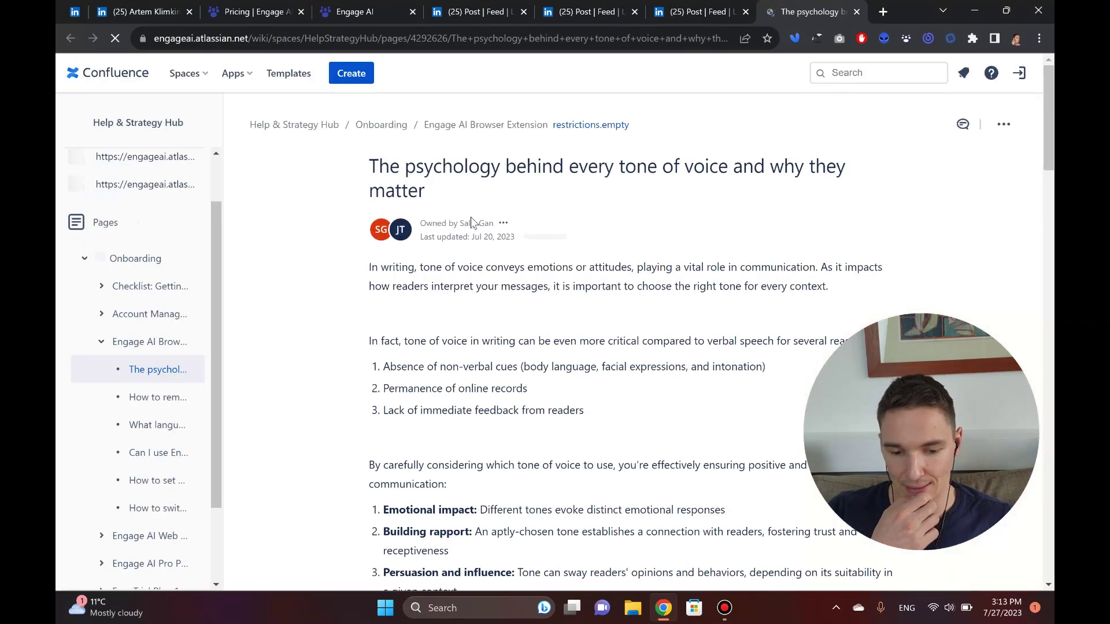
scroll(471, 218, down, 3)
scroll(471, 218, down, 5)
scroll(471, 217, down, 6)
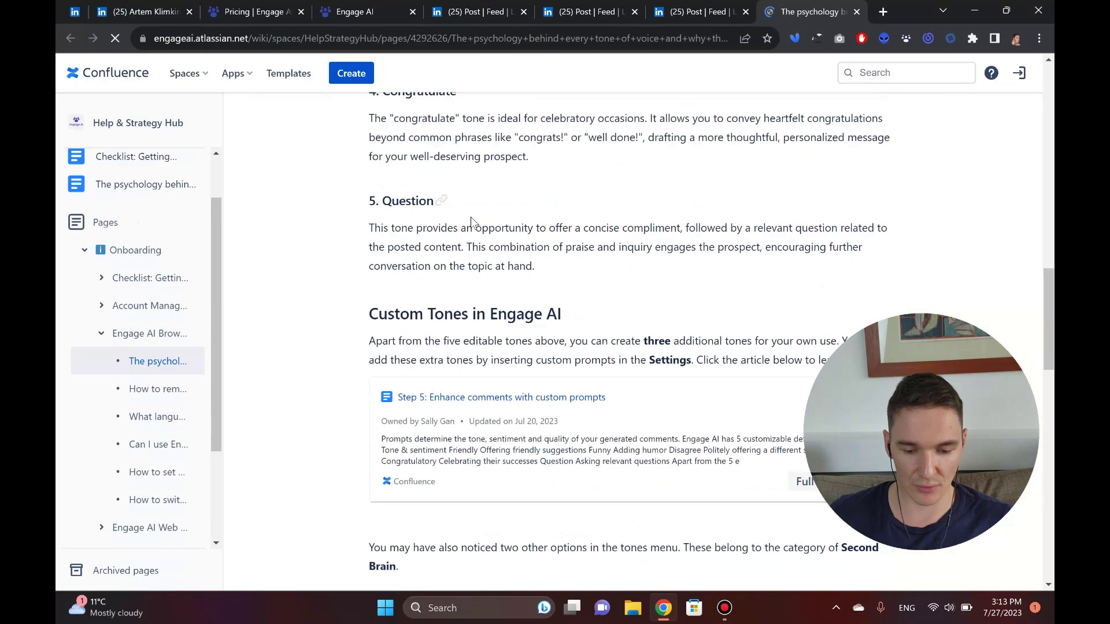
scroll(471, 222, down, 2)
scroll(471, 223, down, 1)
scroll(472, 223, down, 2)
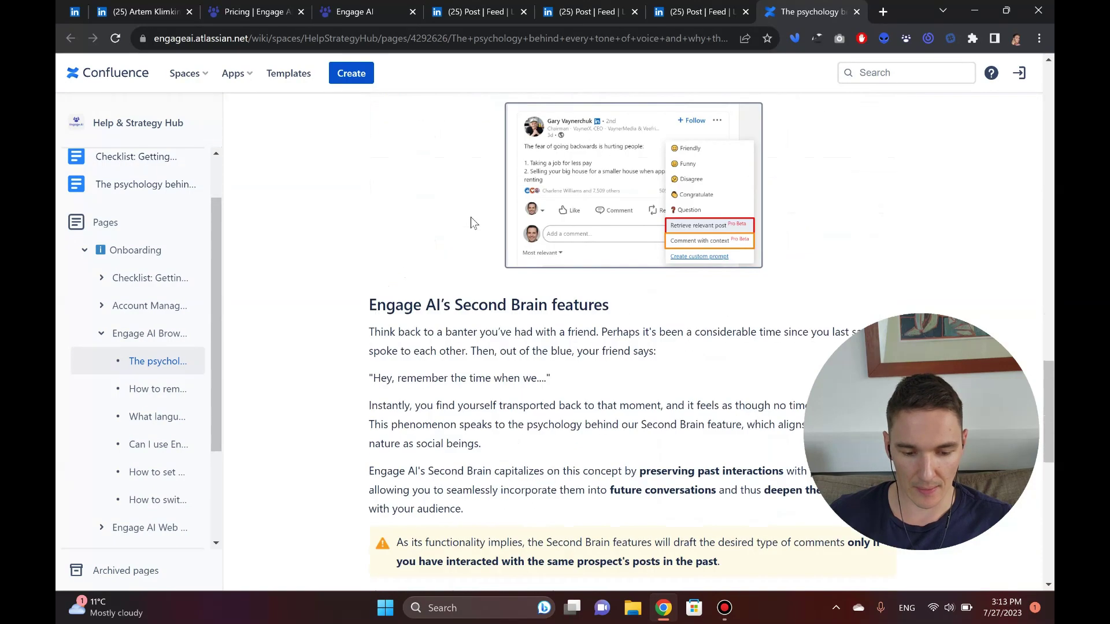
scroll(470, 223, down, 1)
scroll(470, 223, down, 5)
scroll(472, 223, down, 2)
scroll(473, 224, up, 10)
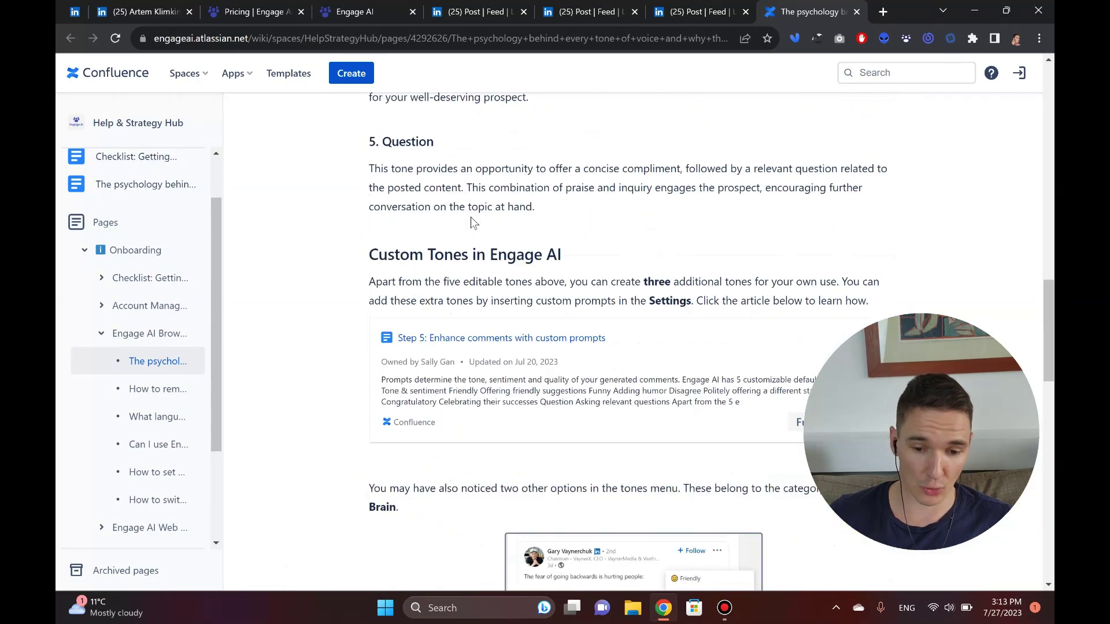
scroll(473, 223, up, 3)
scroll(472, 223, up, 4)
- Leave the Confluence tones article and return to the Engage AI tab
click(352, 10)
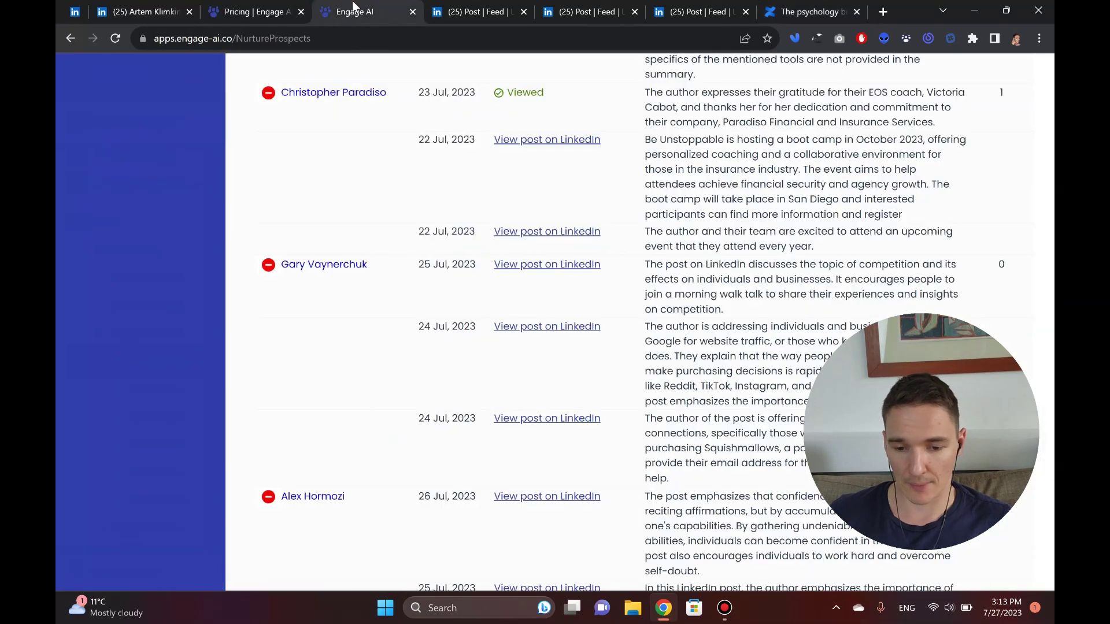
click(486, 10)
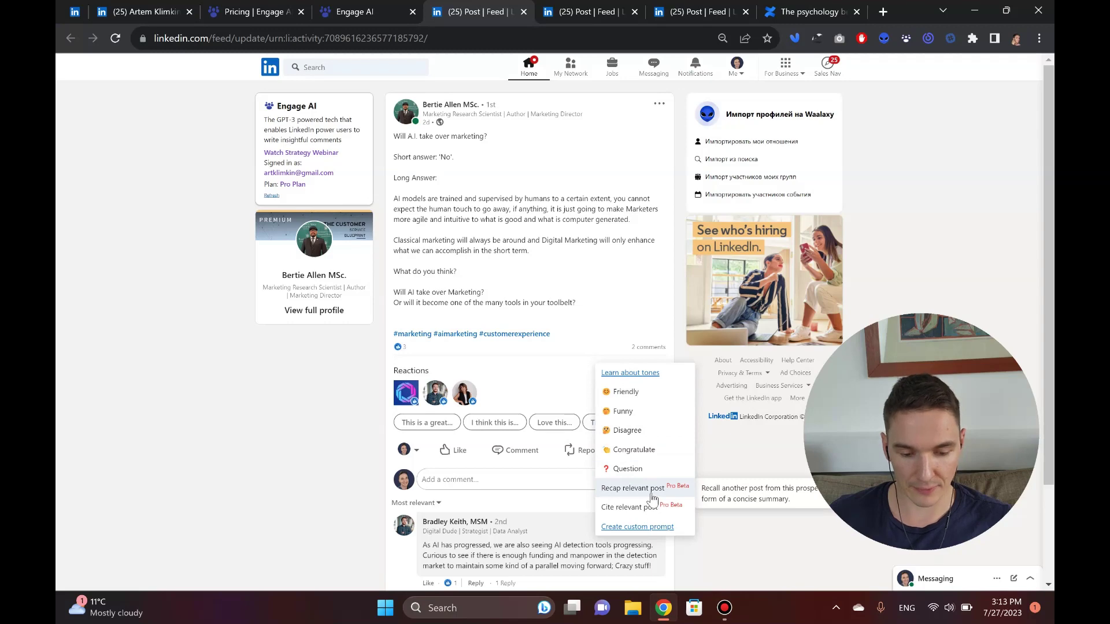
scroll(652, 496, down, 1)
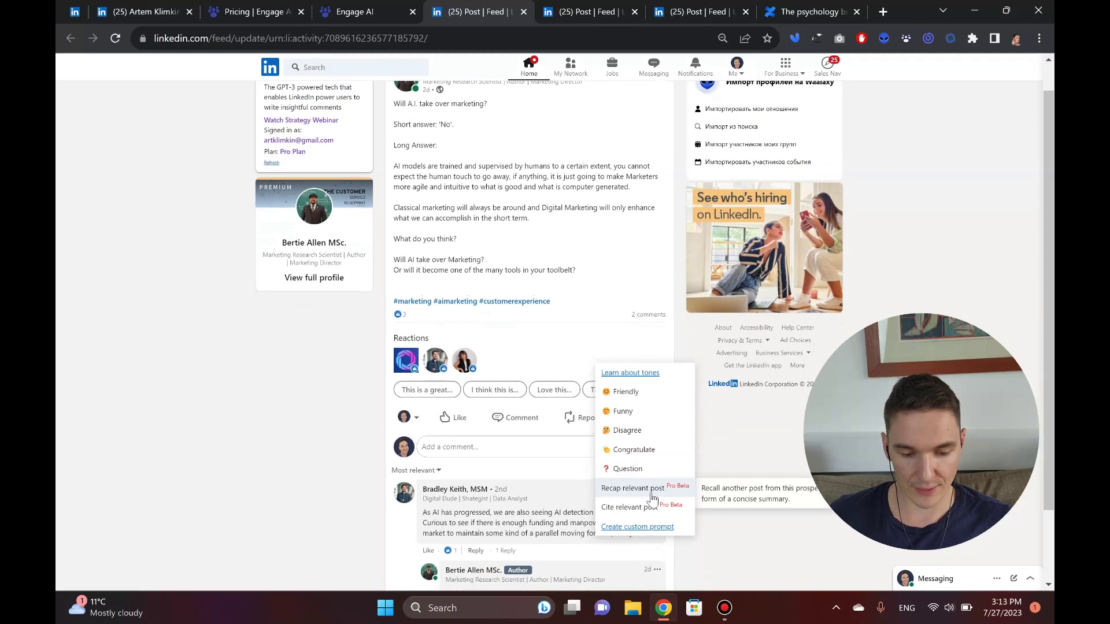
click(655, 380)
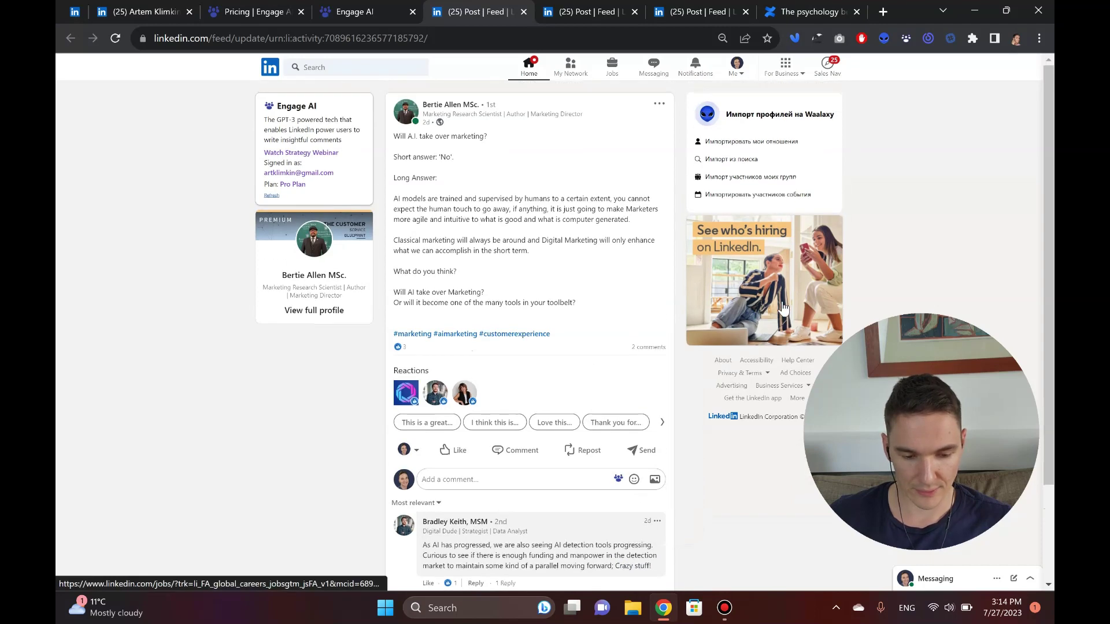
scroll(683, 334, down, 2)
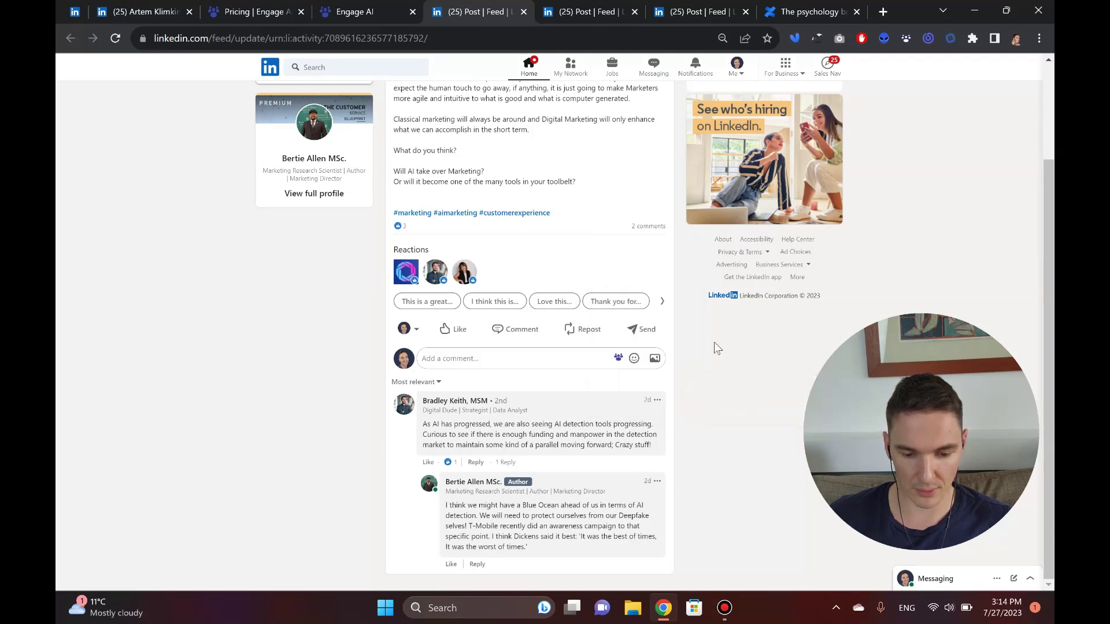
click(620, 275)
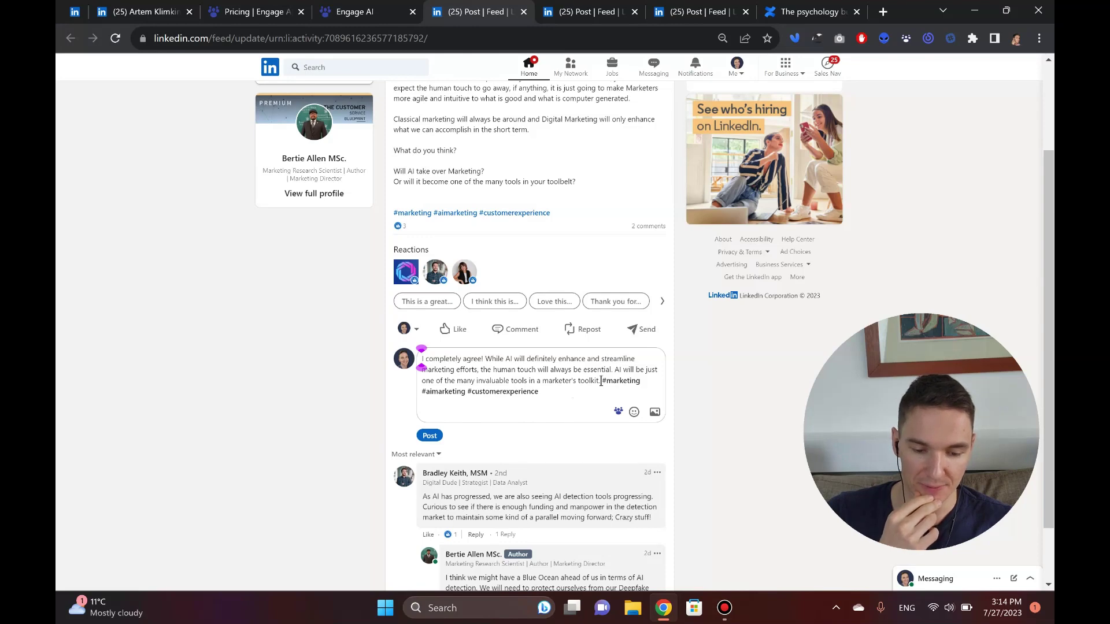
- Request Friendly AI comments on the viral-hooks post and the morning-walk video post
click(571, 15)
scroll(277, 361, down, 3)
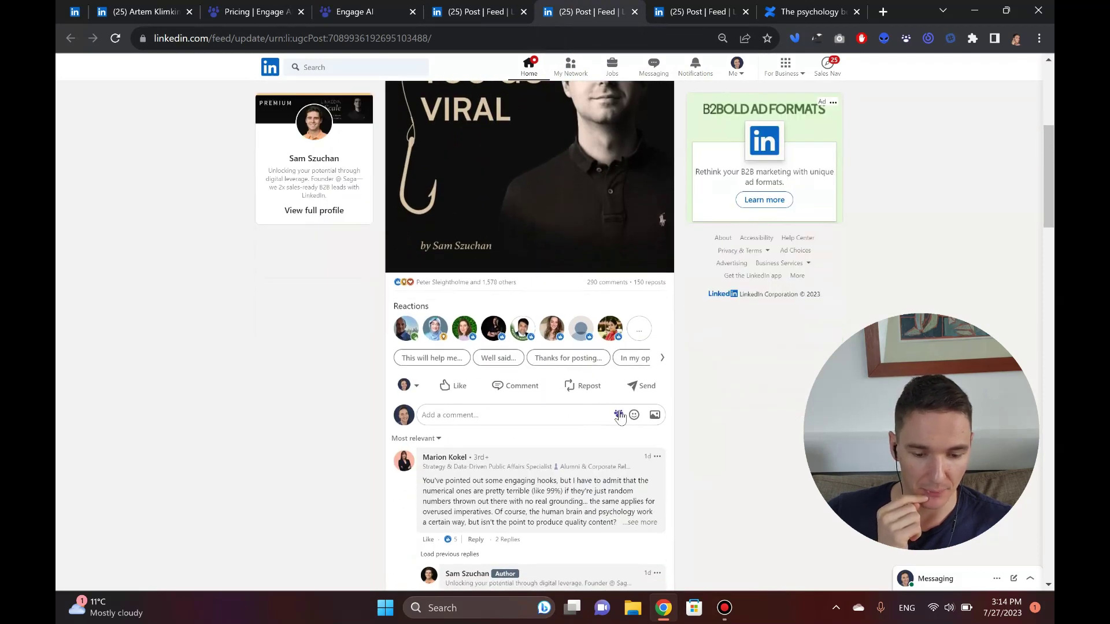
click(619, 417)
click(621, 331)
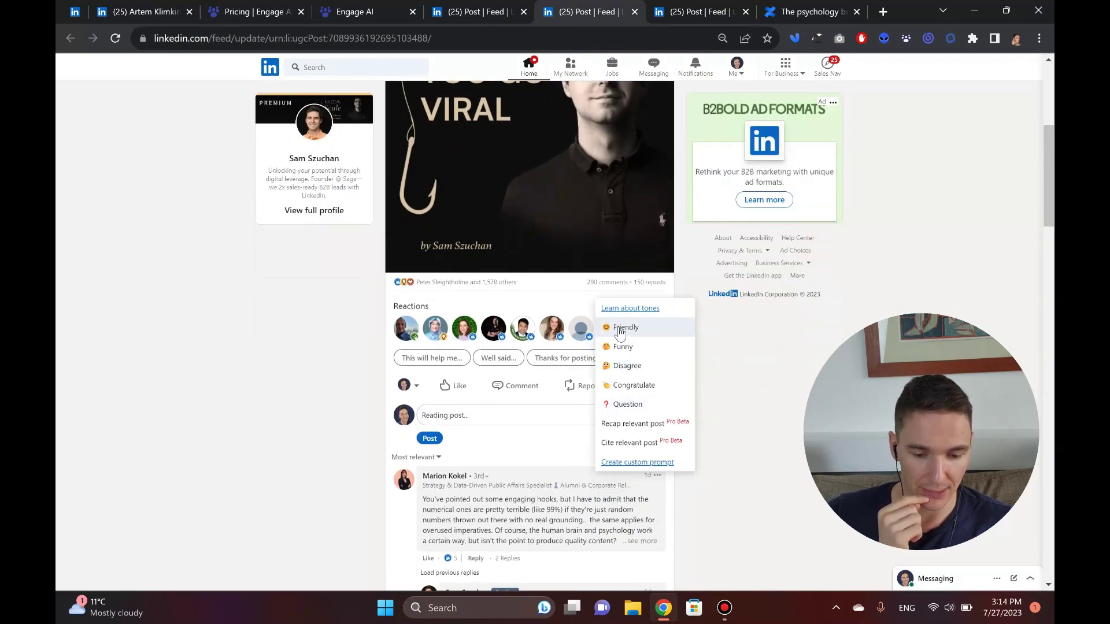
click(696, 11)
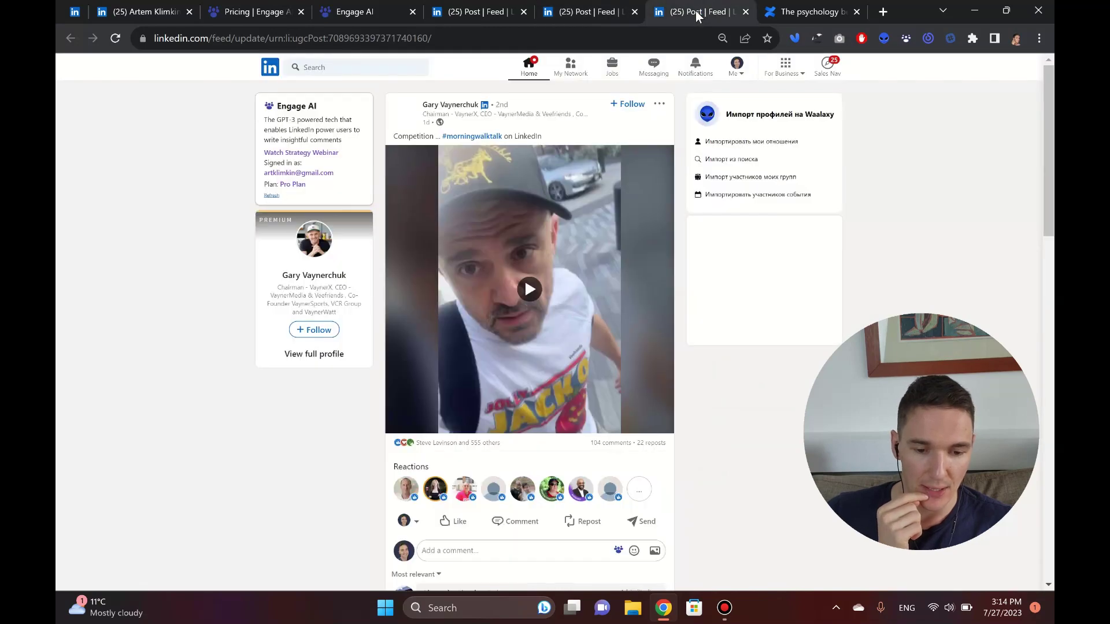
scroll(440, 417, down, 3)
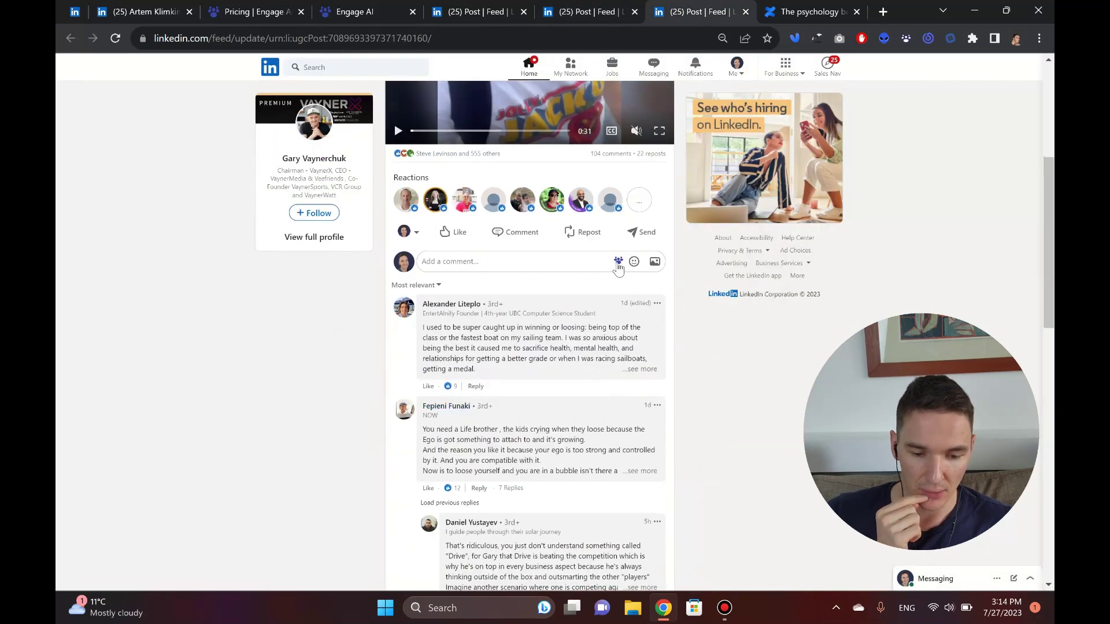
click(618, 262)
click(625, 175)
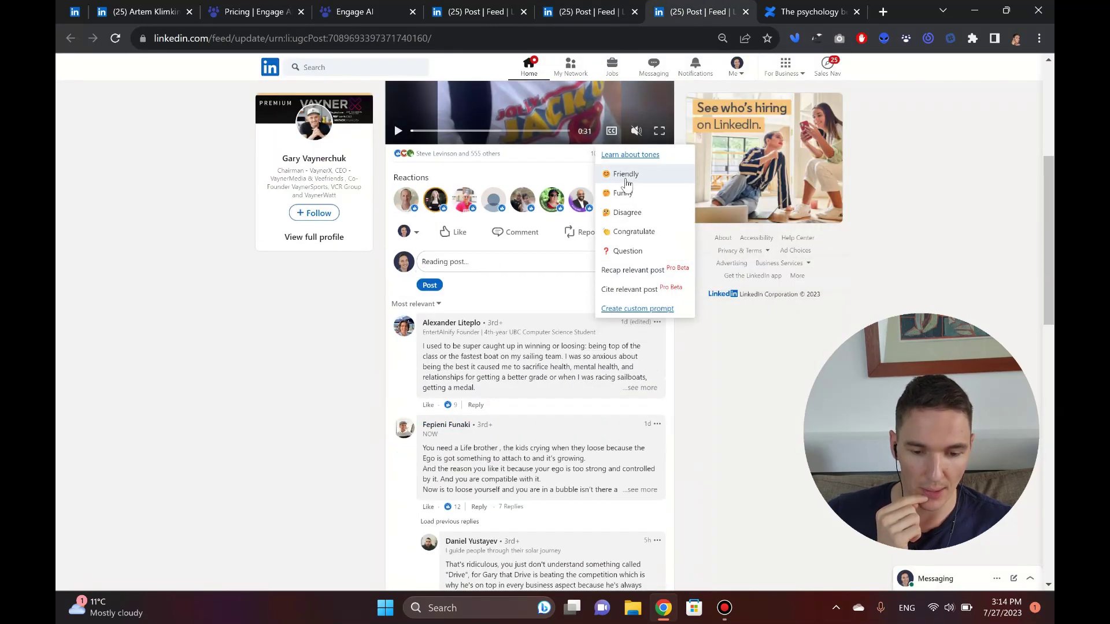
click(257, 334)
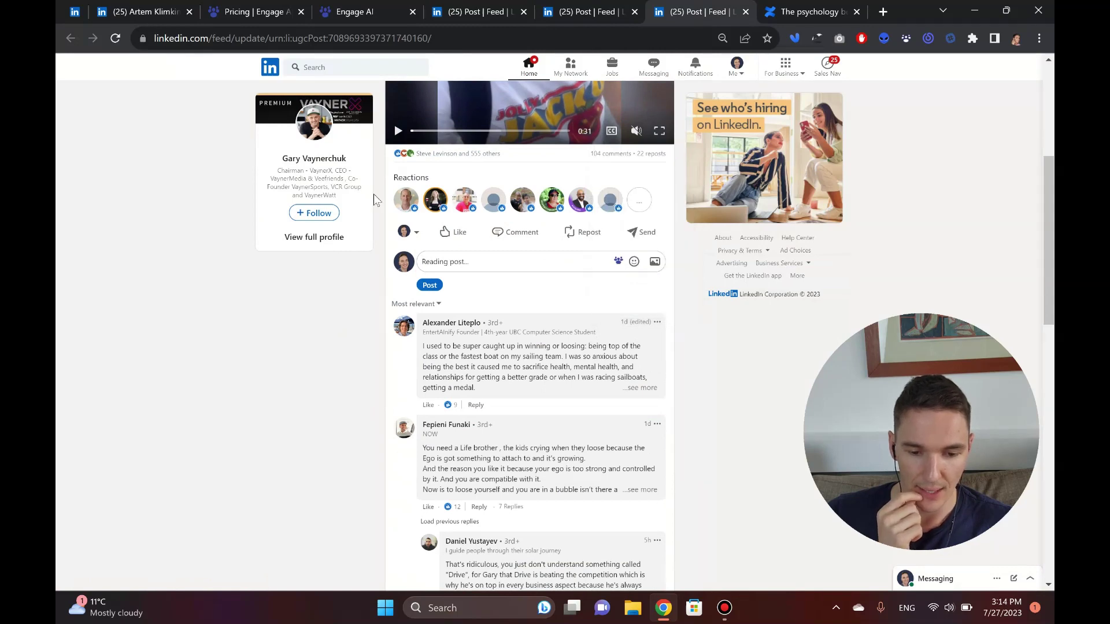
- Flip between the hooks and morning-walk posts while their drafted comments generate
click(578, 12)
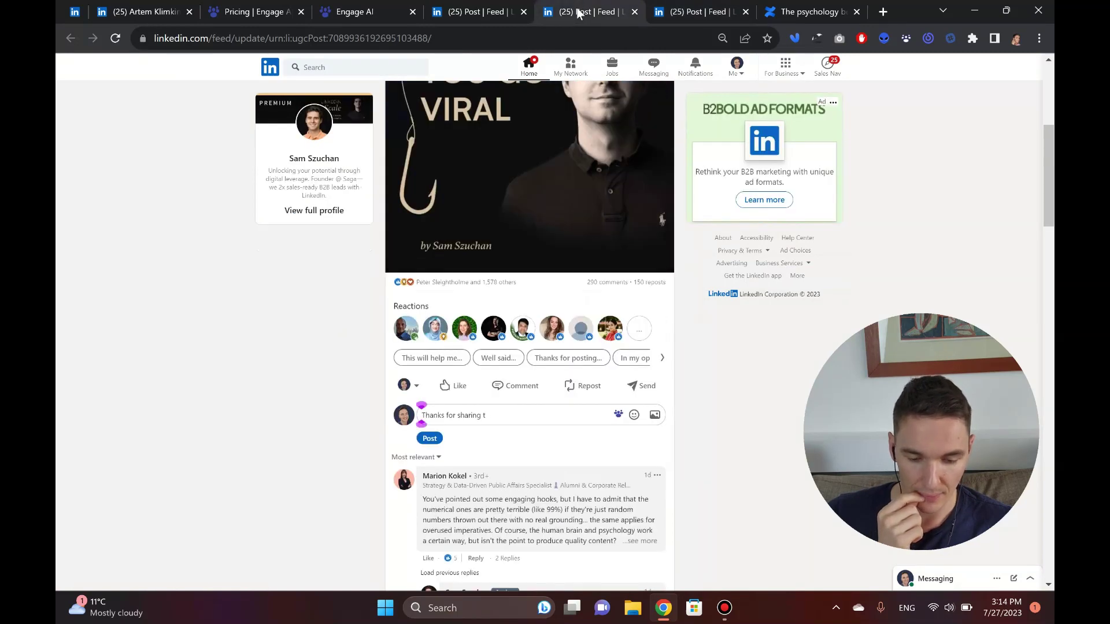
click(691, 9)
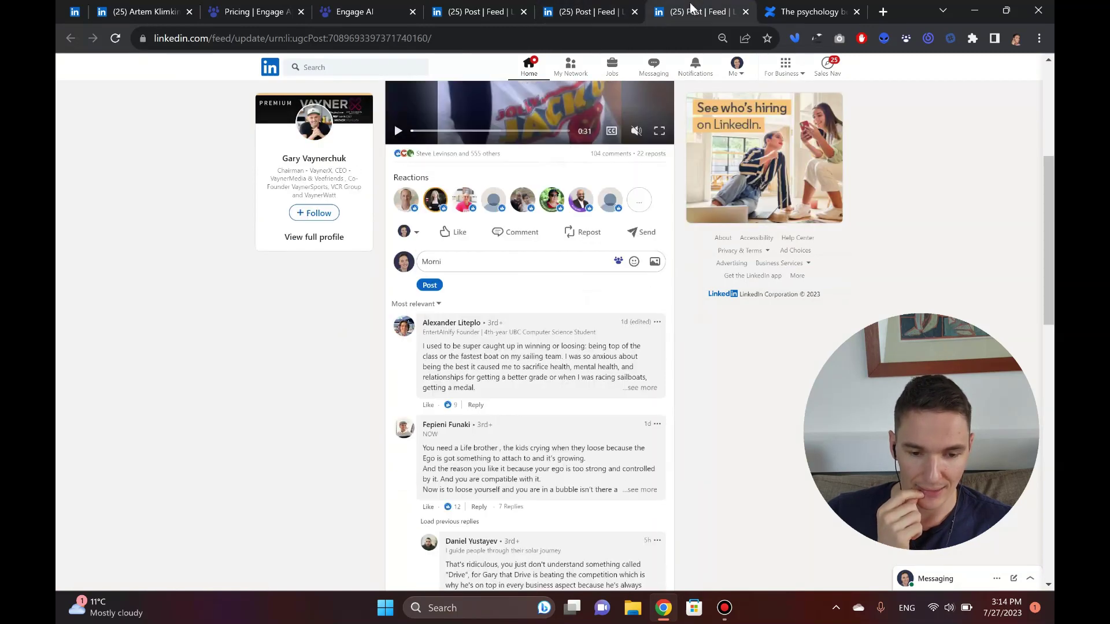
click(588, 15)
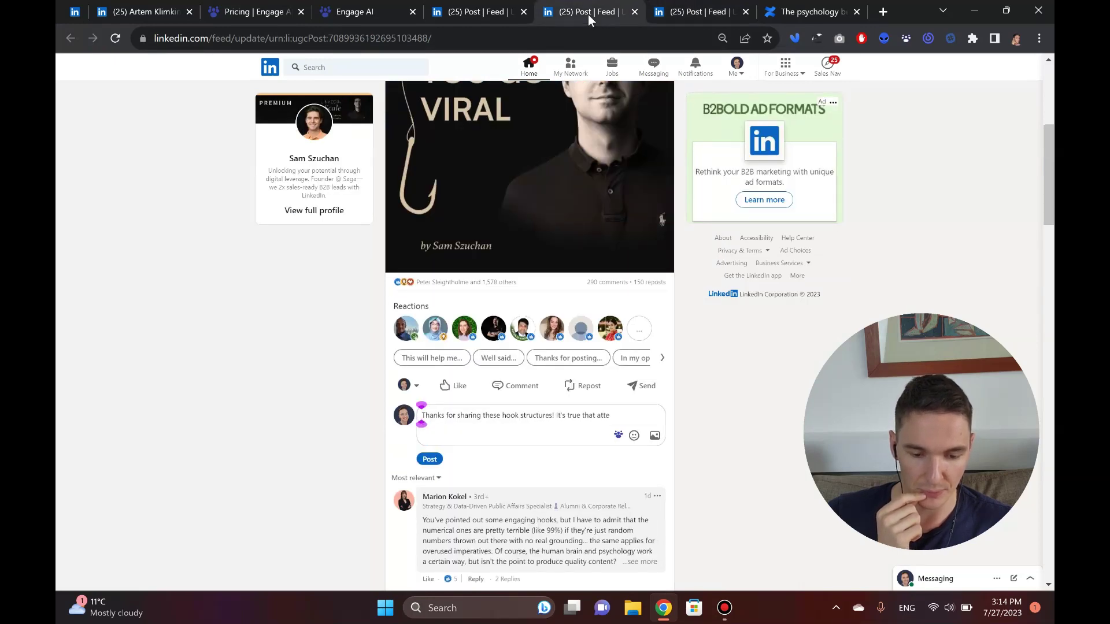
click(675, 10)
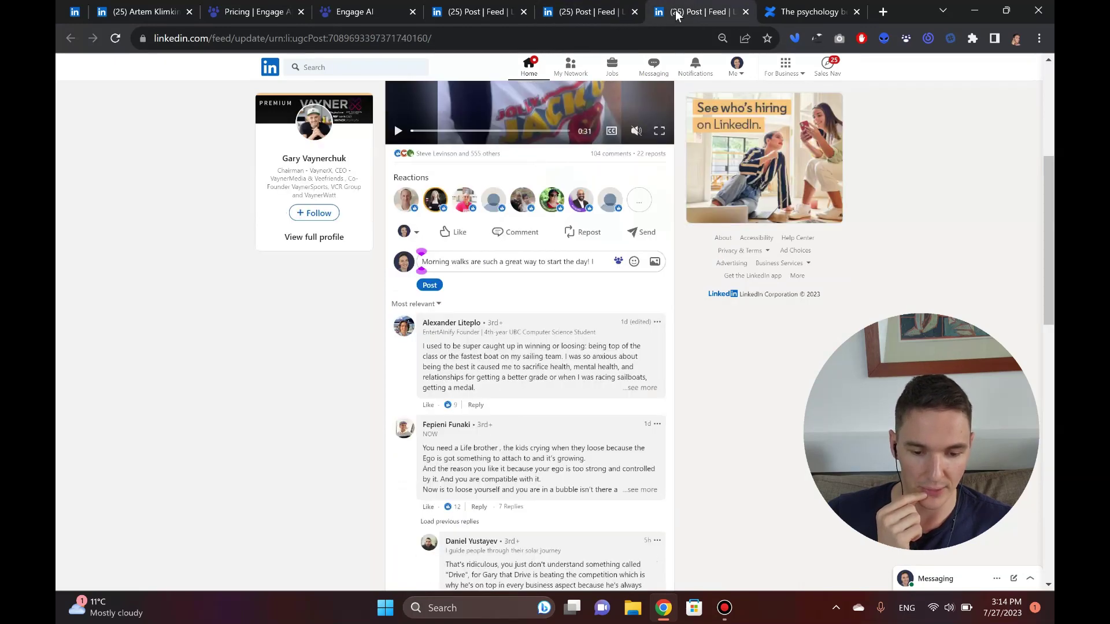
click(596, 16)
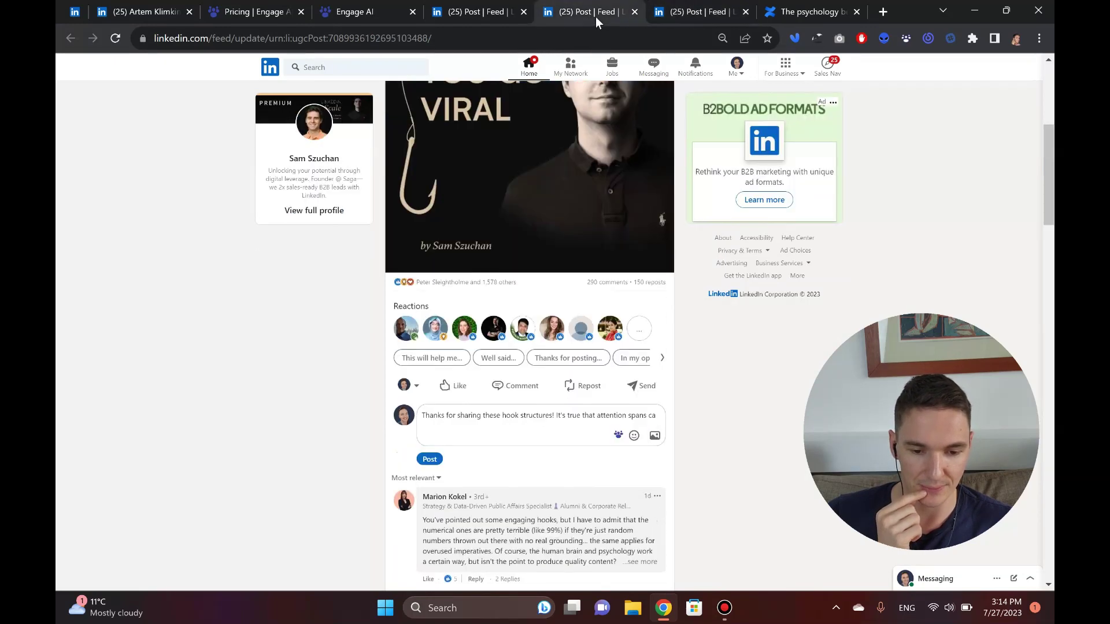
click(676, 13)
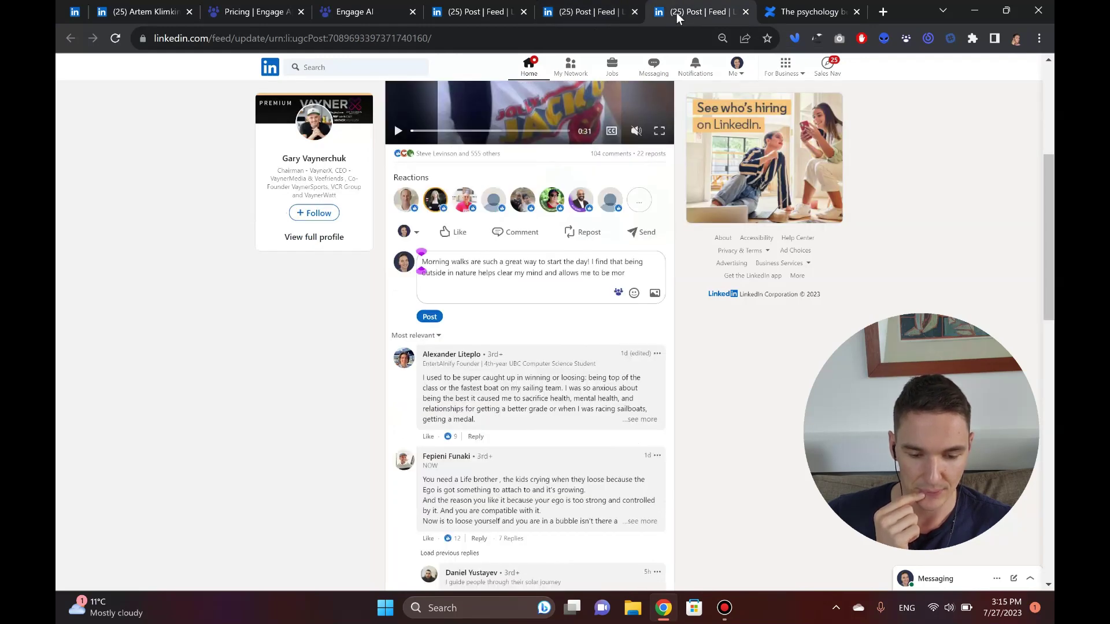
click(596, 11)
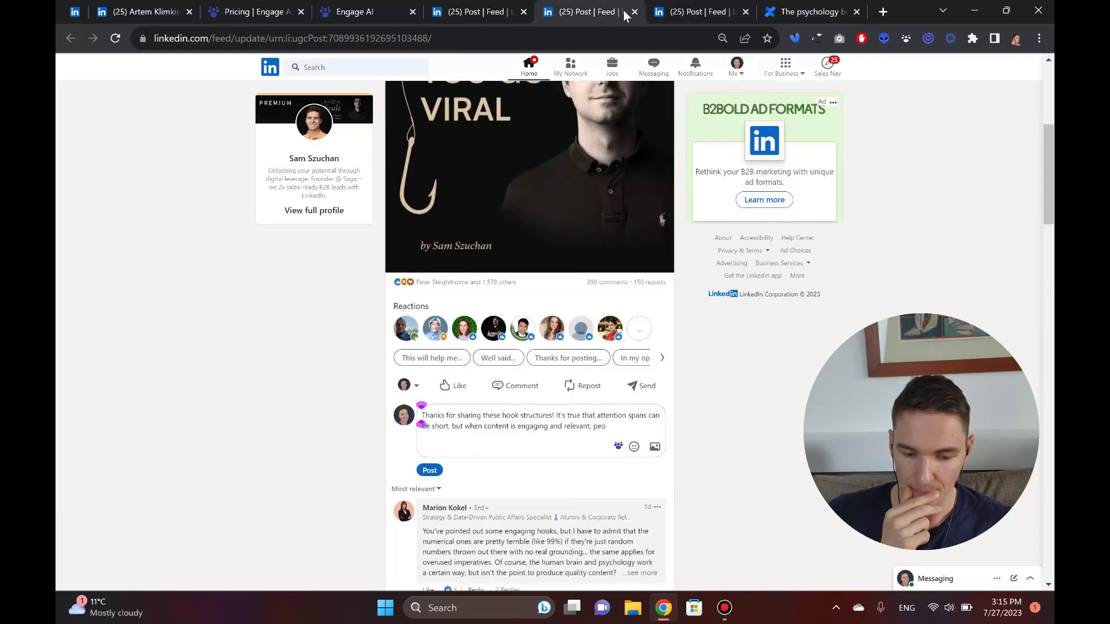
click(672, 11)
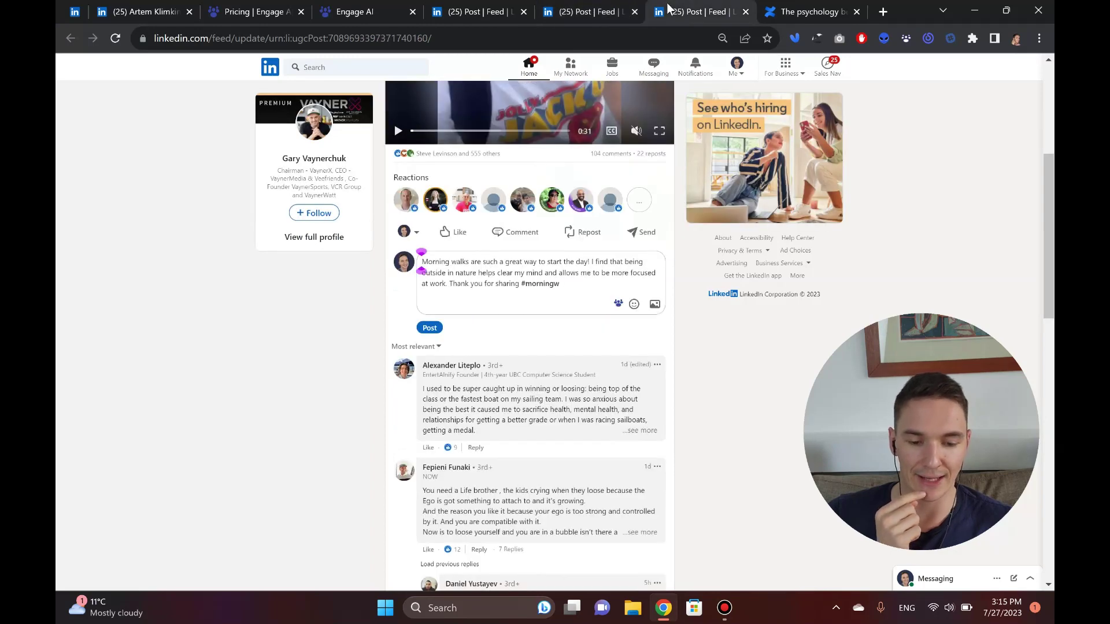
click(590, 18)
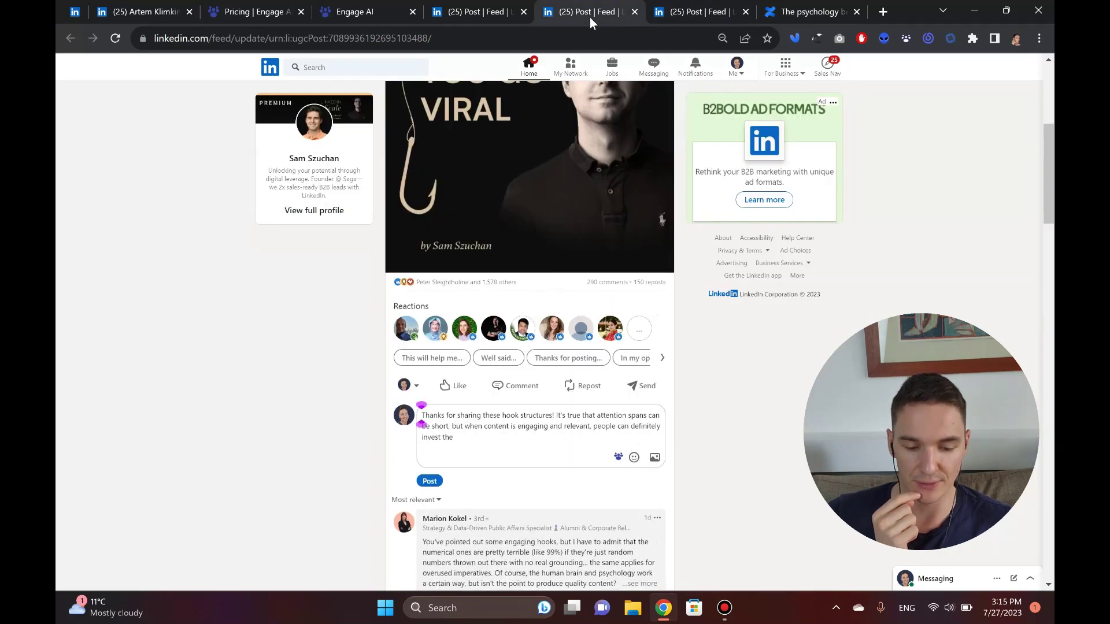
click(700, 17)
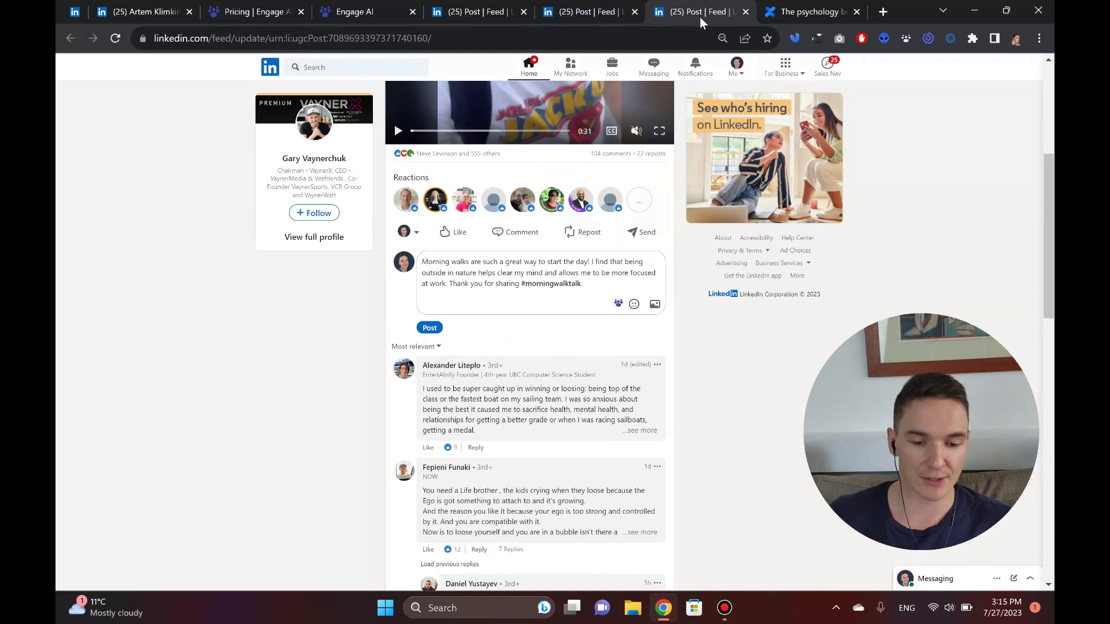
mouse_move(587, 12)
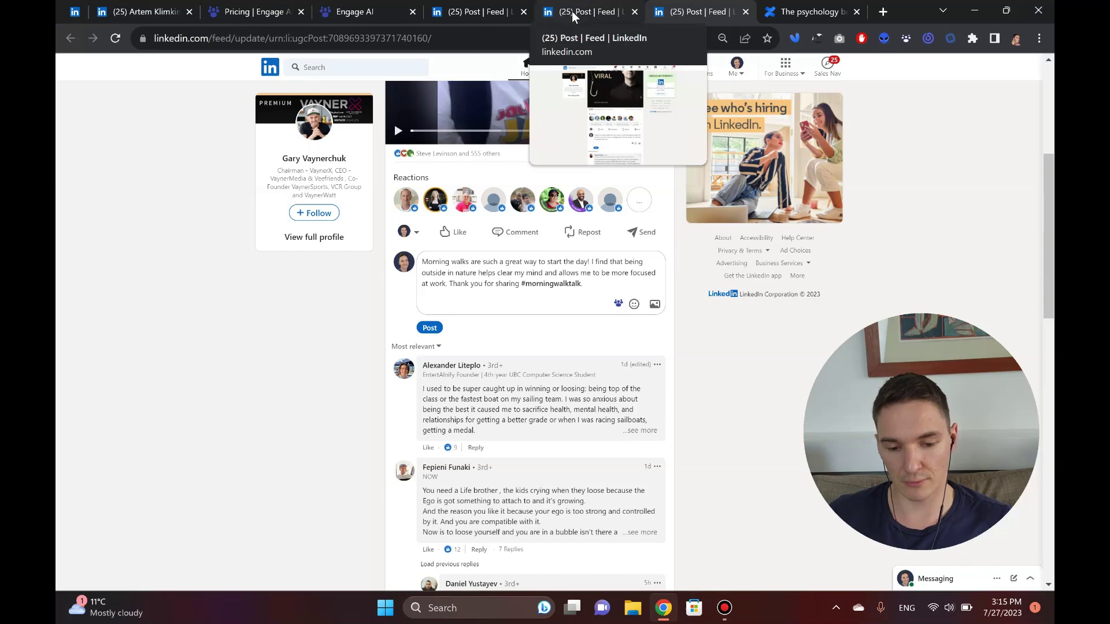
- Bring up the hook-structures post with its drafted comment
click(572, 11)
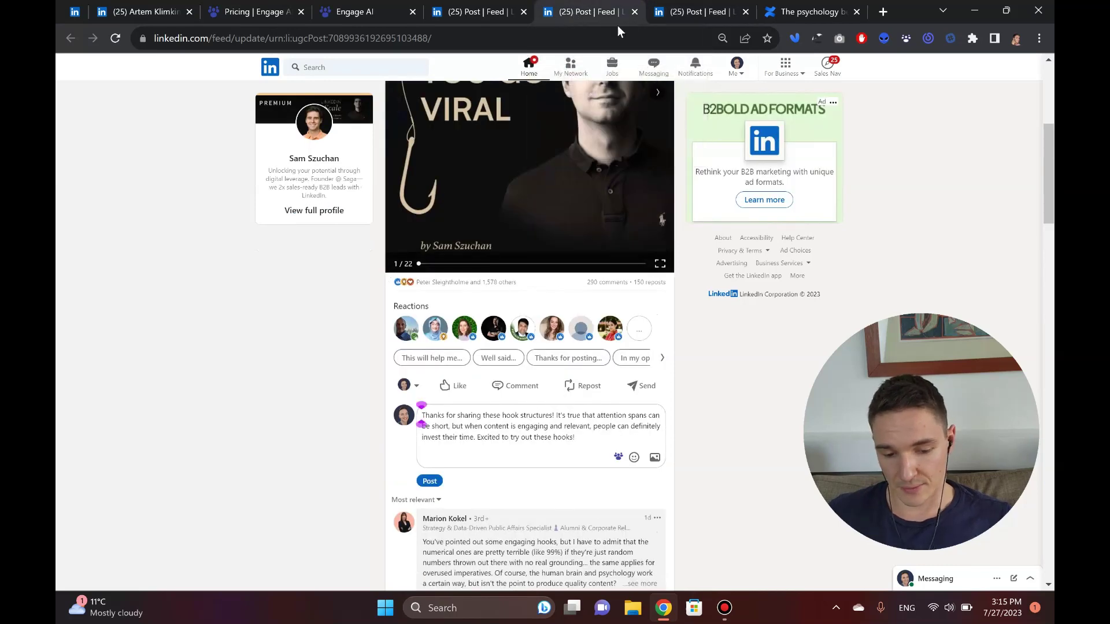
- Flip through the open post tabs and settle on the hook-structures post
click(460, 9)
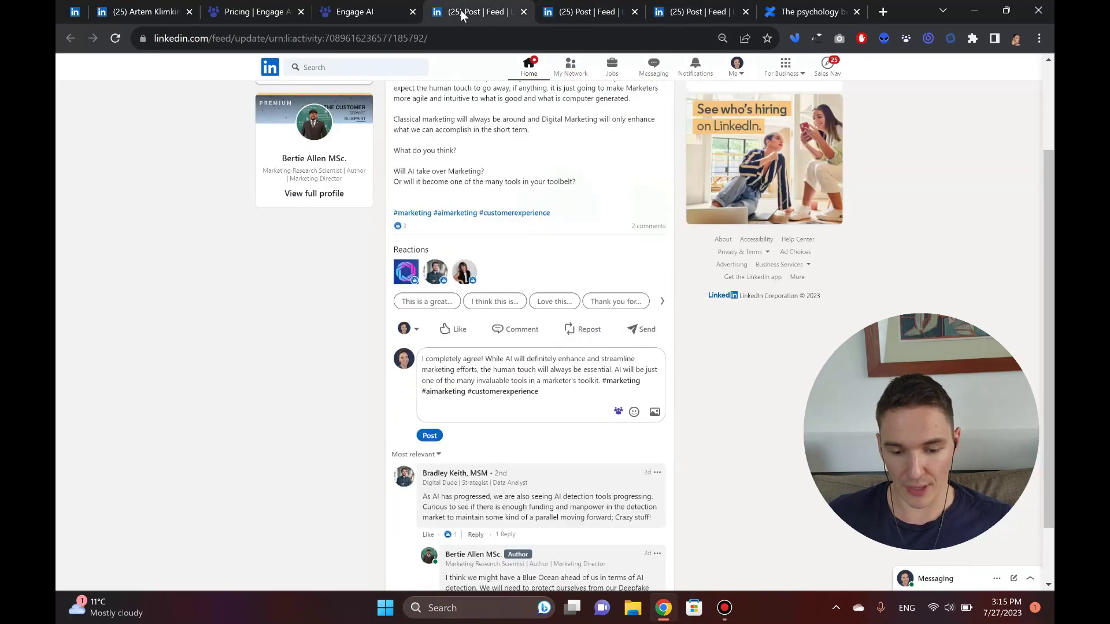
click(578, 12)
click(669, 12)
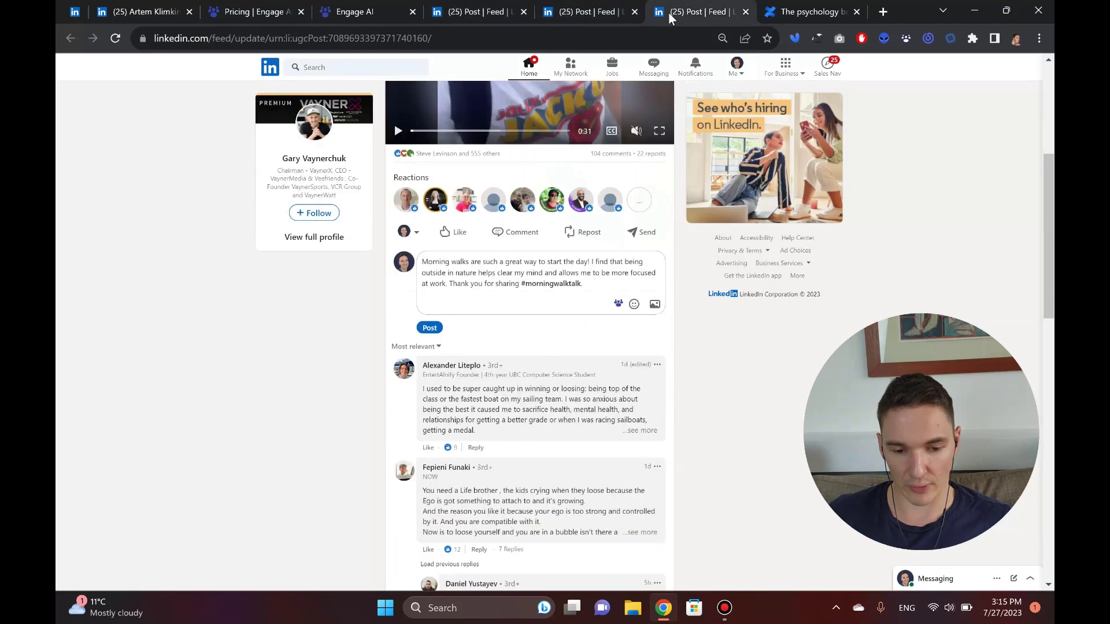
click(571, 16)
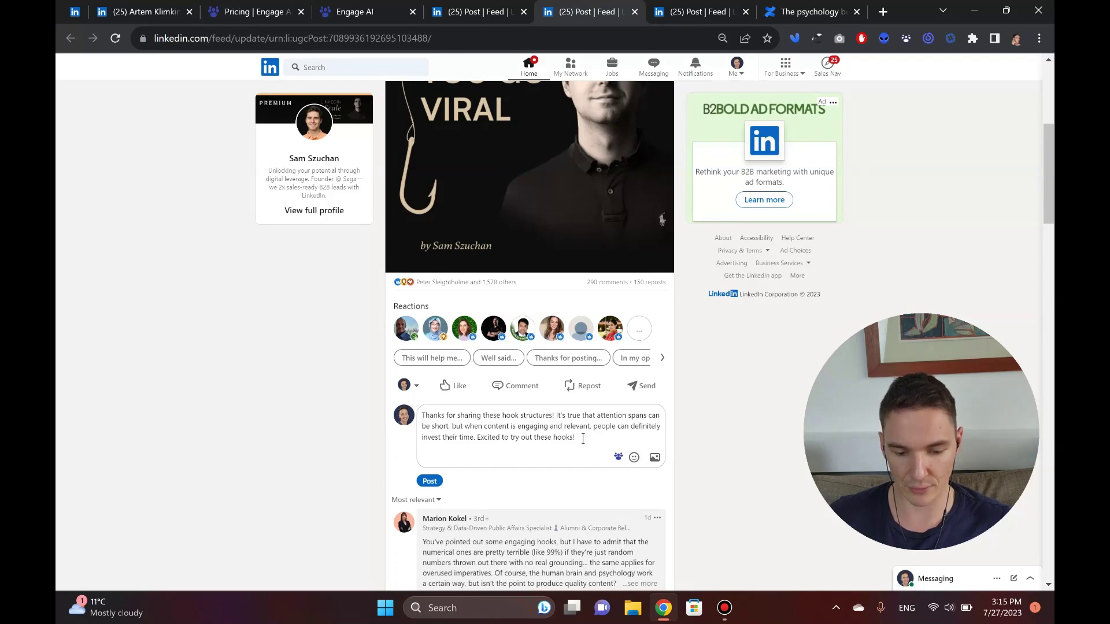
- Highlight the drafted comment and the post's intro text on the hook-structures post to compare them
drag(582, 438, 422, 414)
click(322, 401)
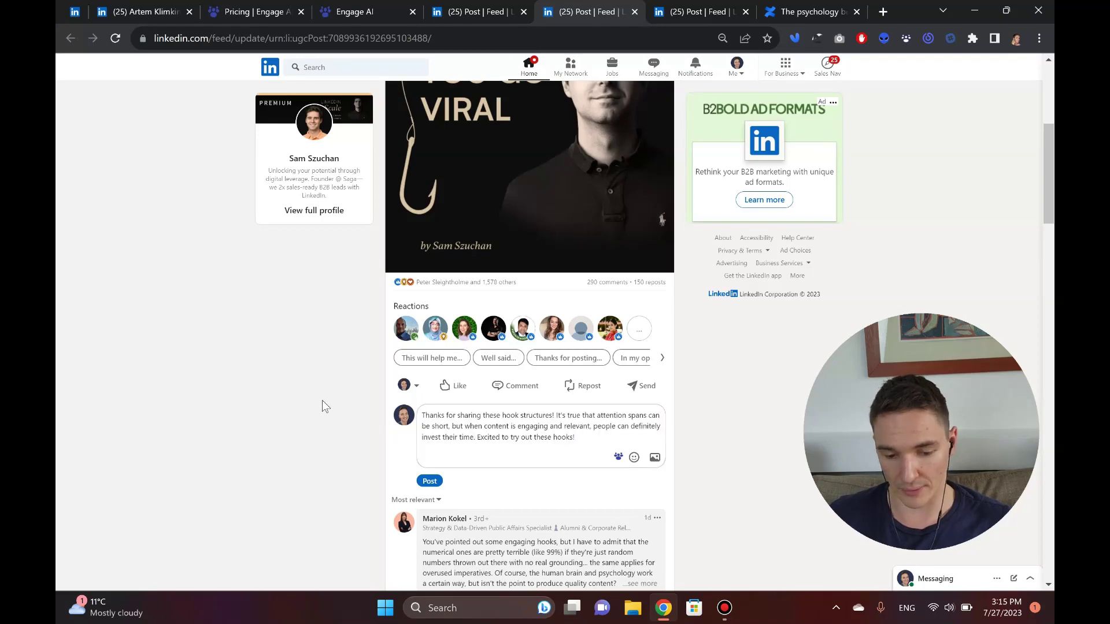
scroll(322, 403, up, 4)
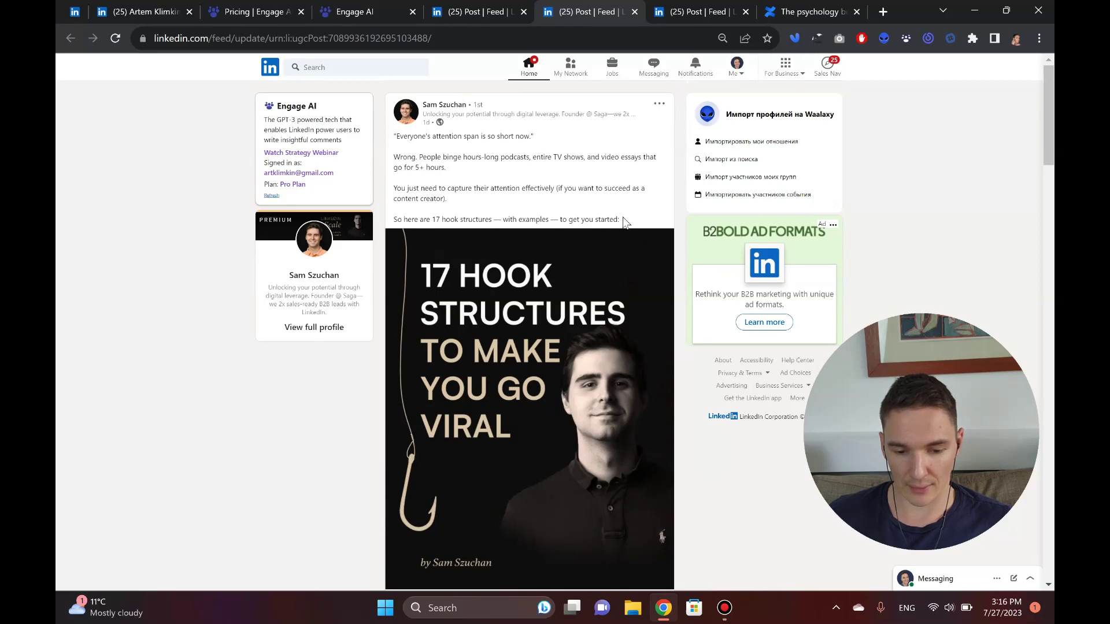
drag(623, 220, 402, 150)
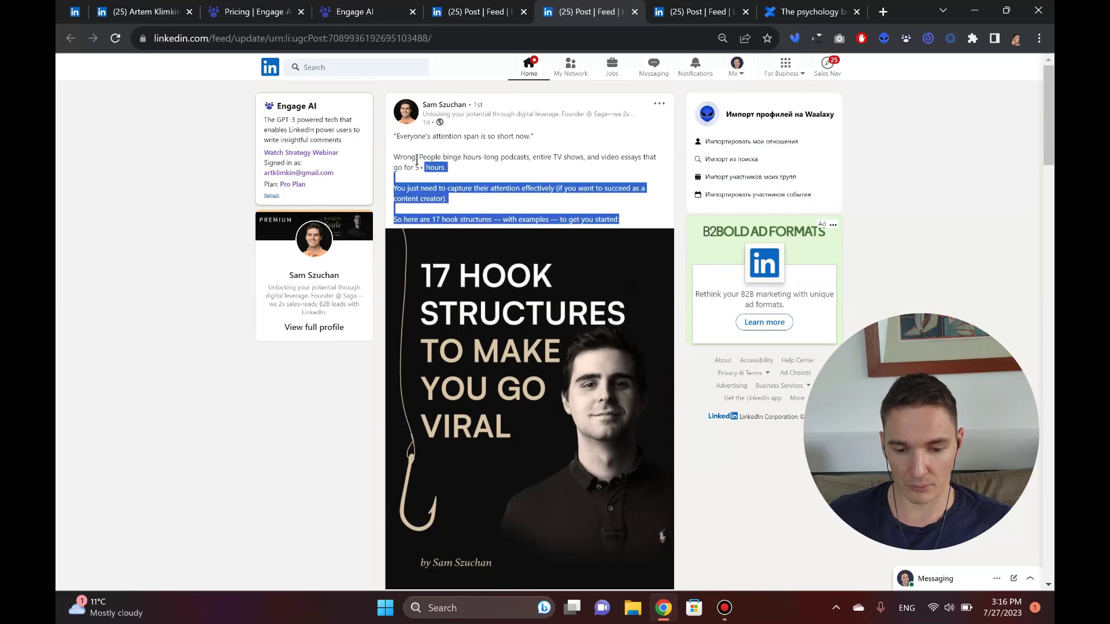
click(322, 390)
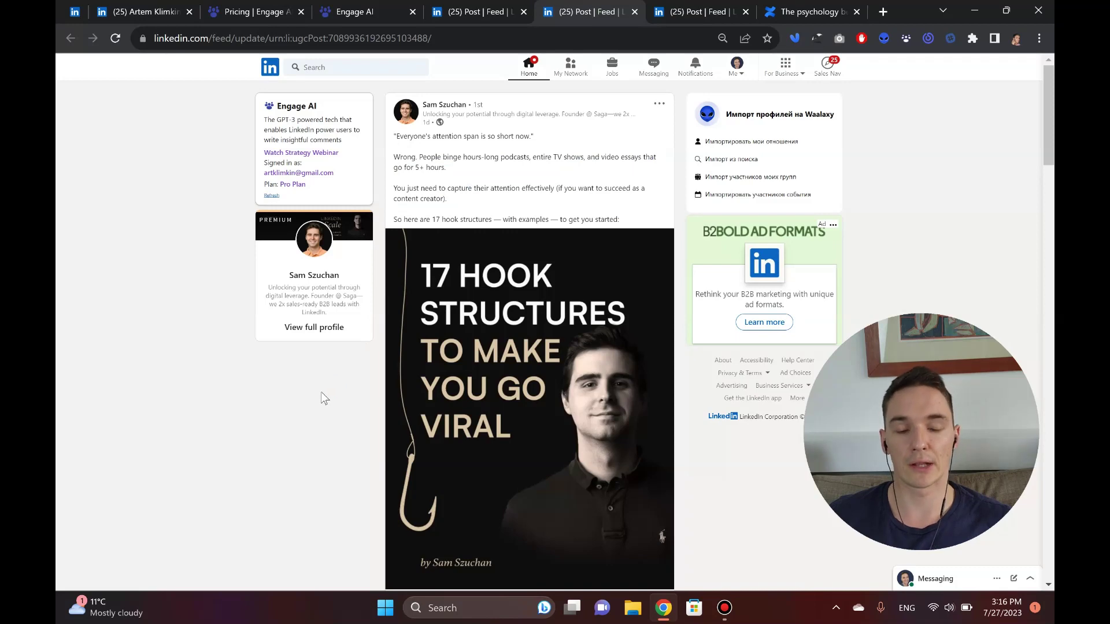
scroll(321, 392, down, 3)
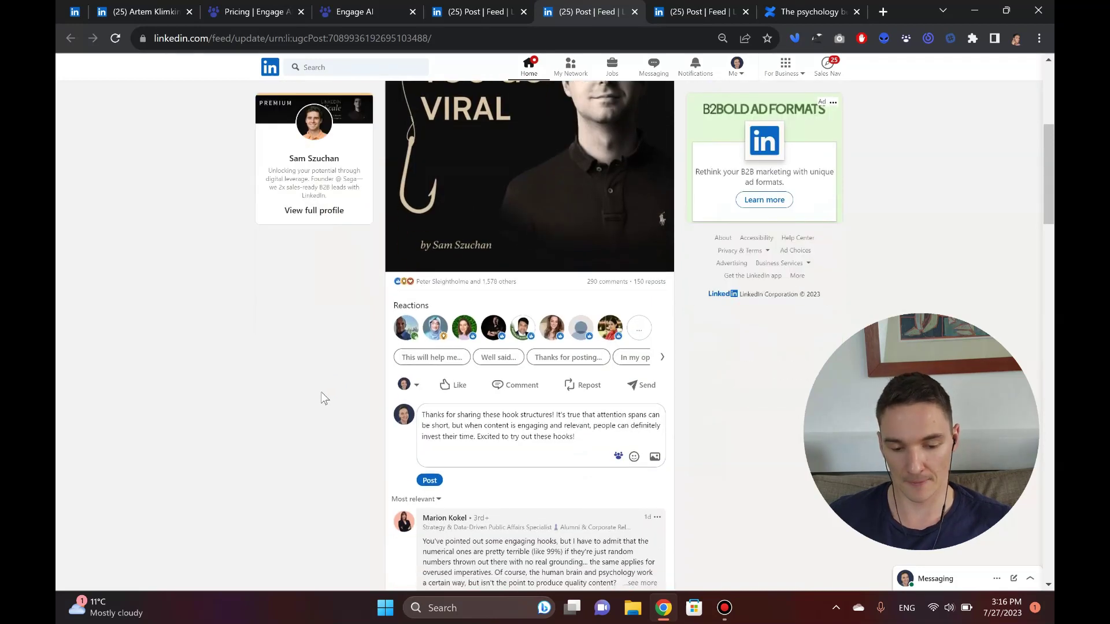
click(700, 11)
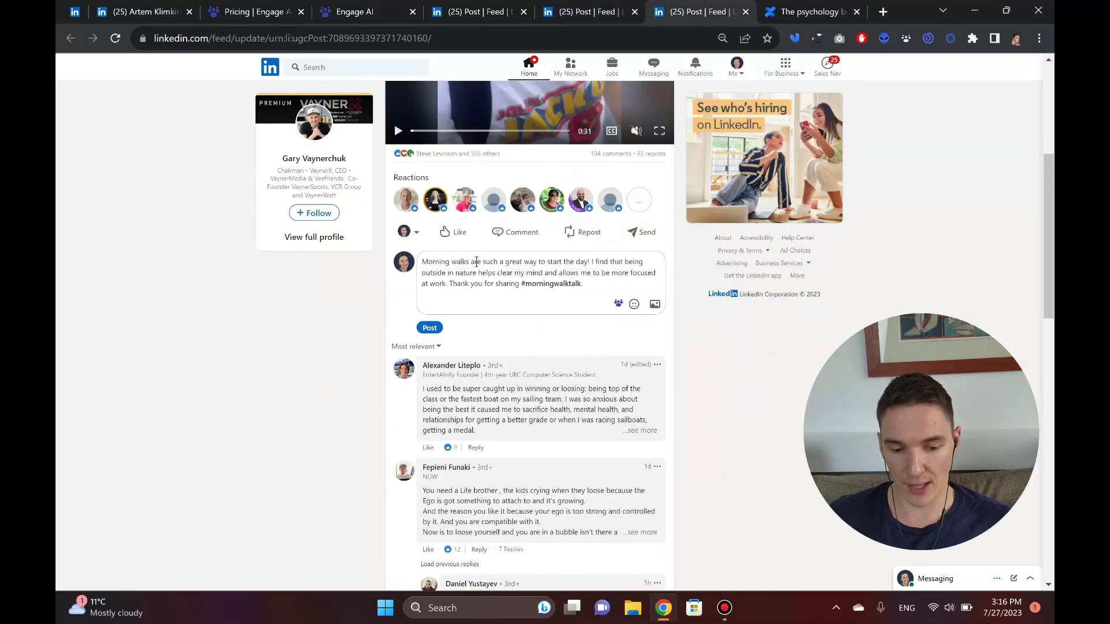
scroll(475, 261, up, 3)
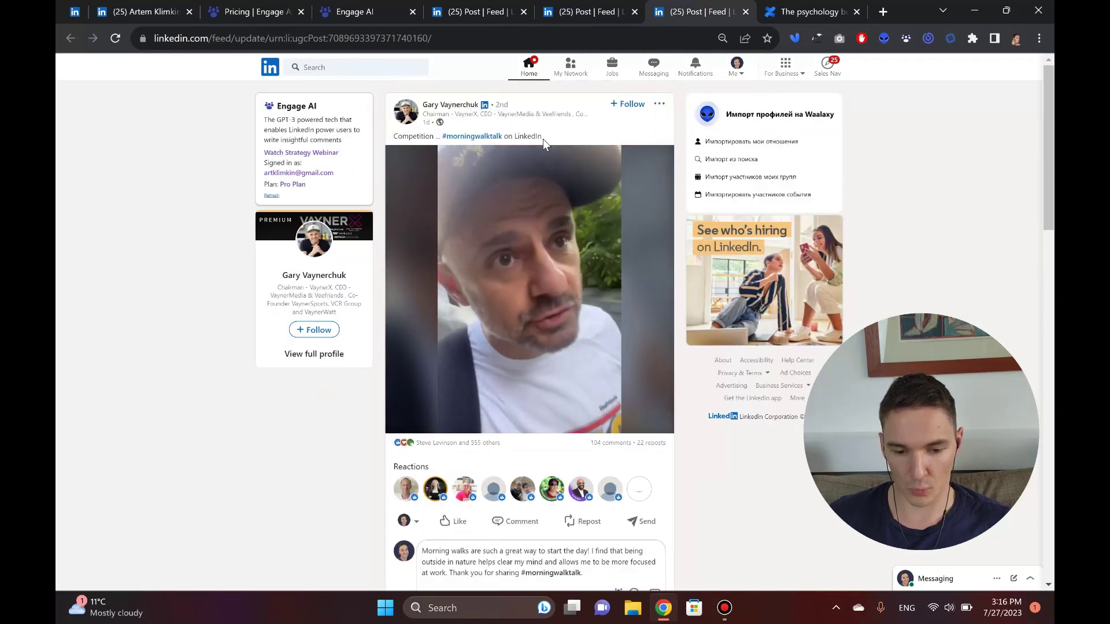
scroll(532, 209, down, 2)
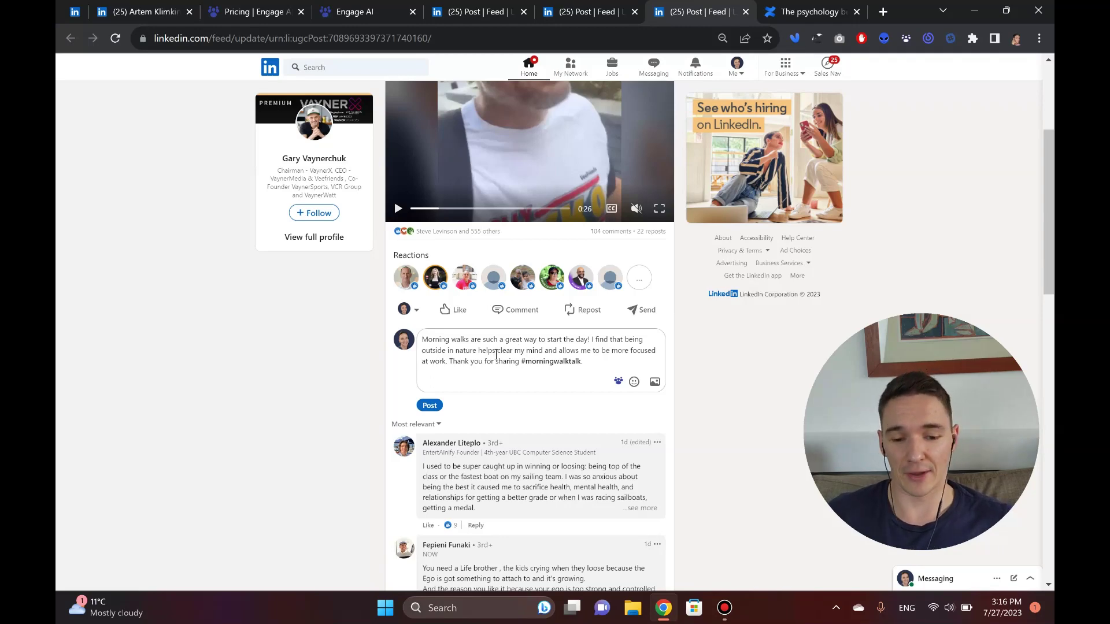
scroll(497, 355, up, 3)
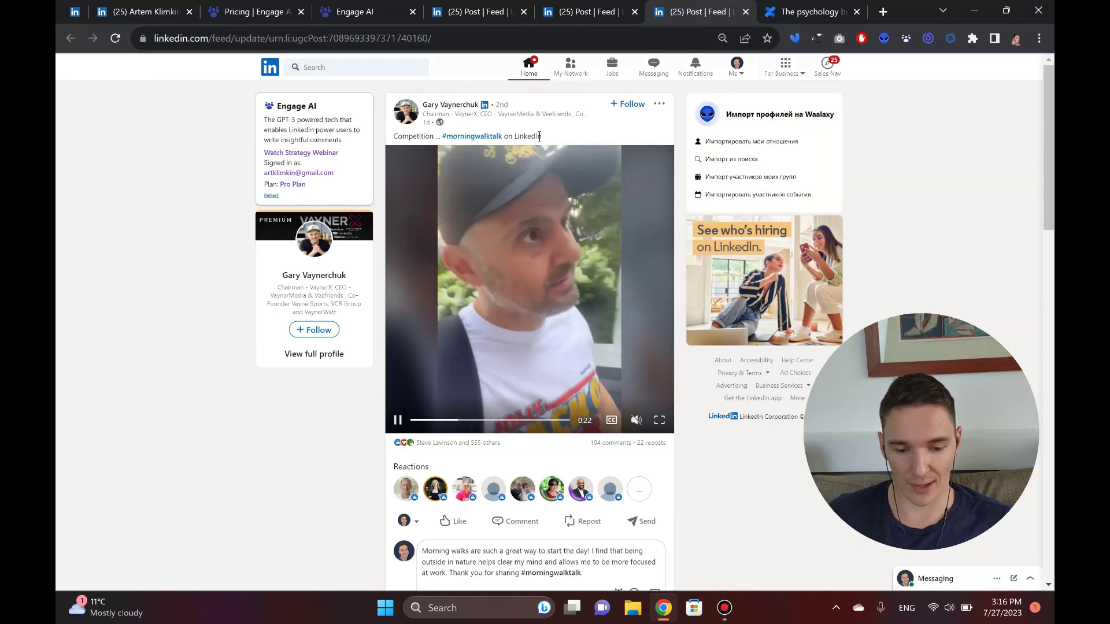
scroll(376, 440, down, 2)
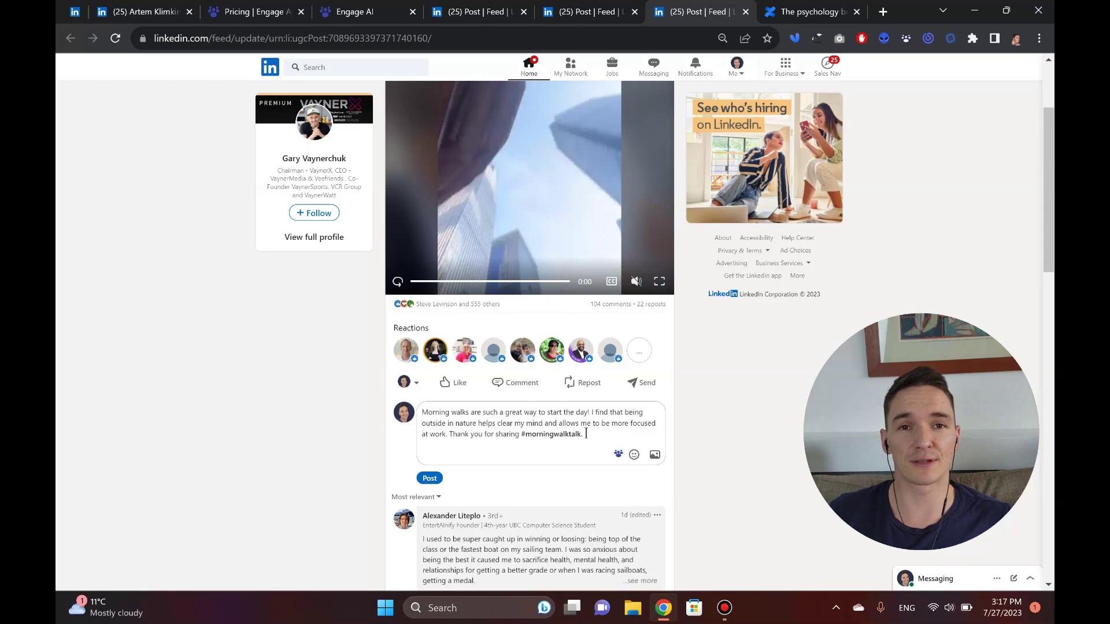
- Highlight the drafted morning-walk comment and its #morningwalktalk hashtag for review
drag(585, 435, 422, 419)
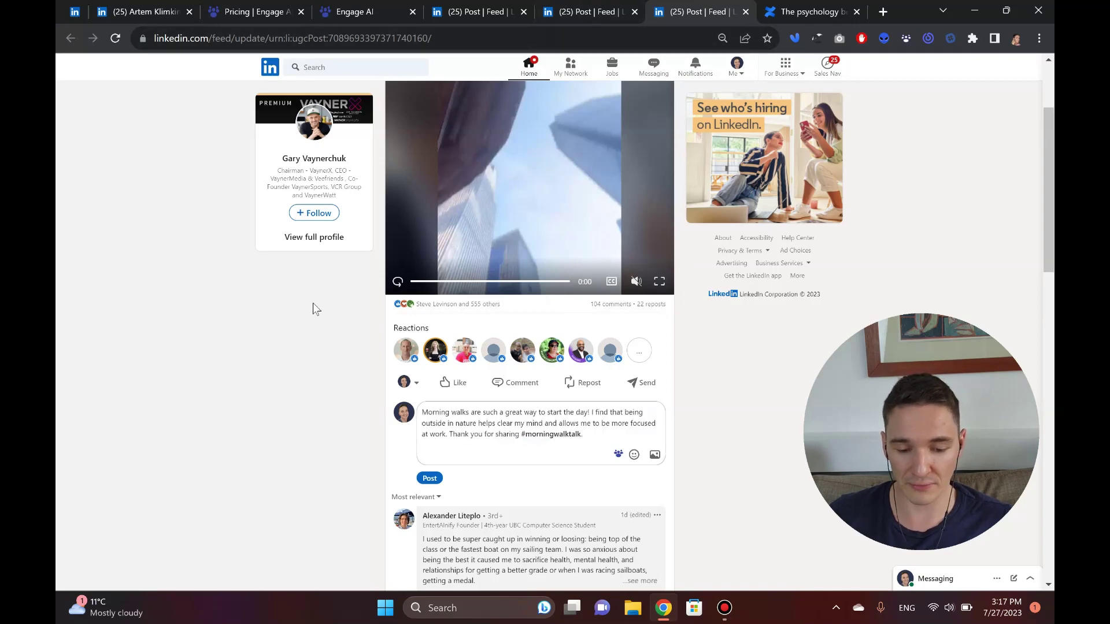
double_click(568, 436)
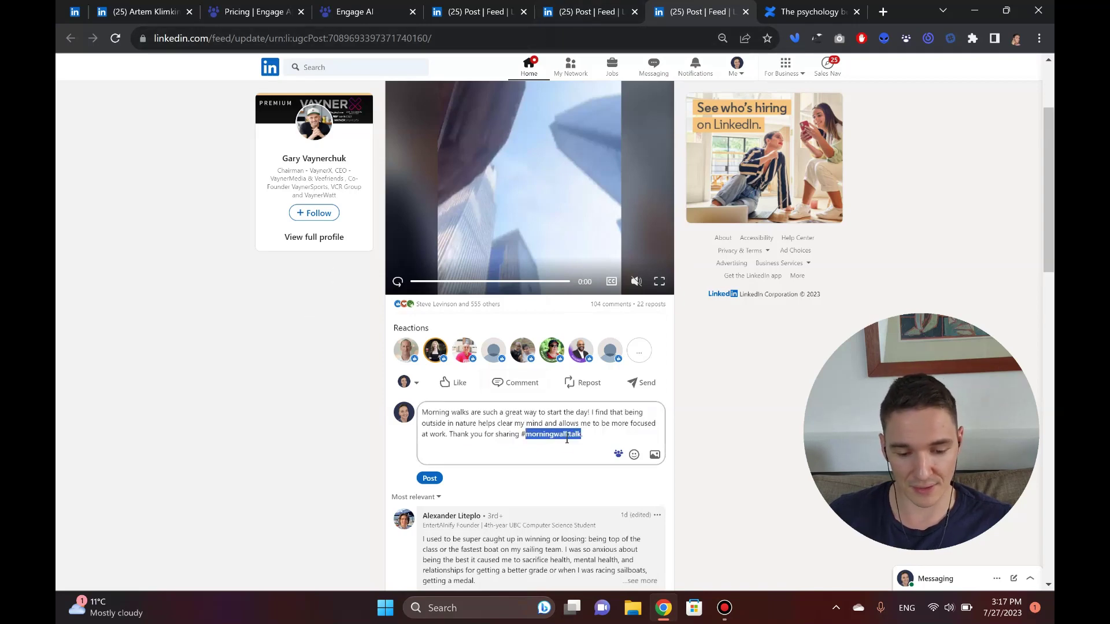
click(353, 394)
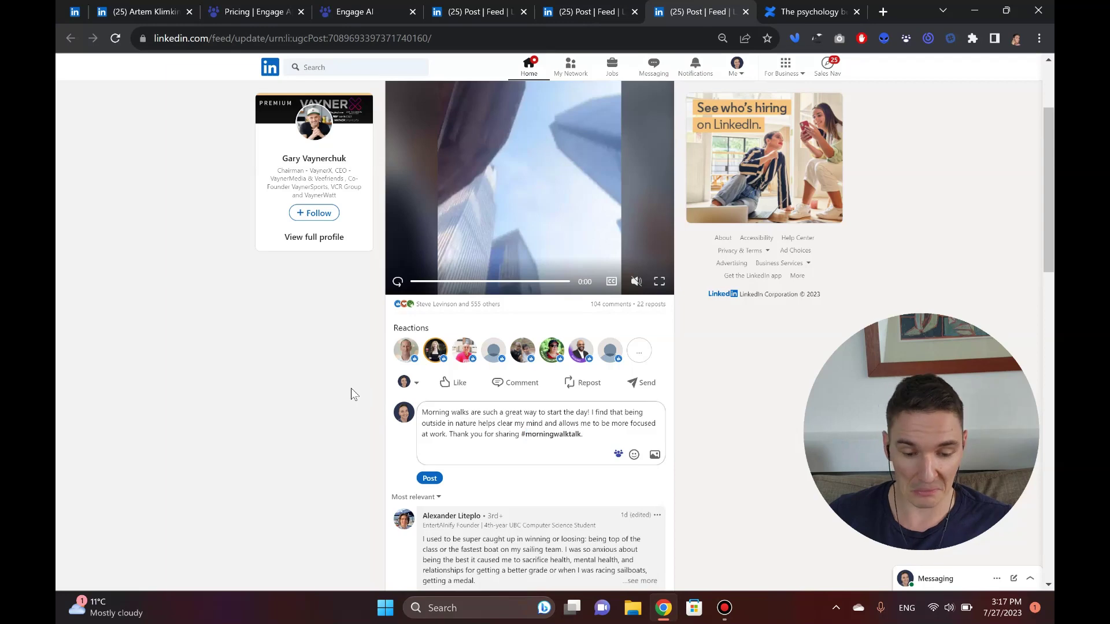
- Highlight the drafted hook-structures comment for review, then move on to the AI-marketing post
click(585, 19)
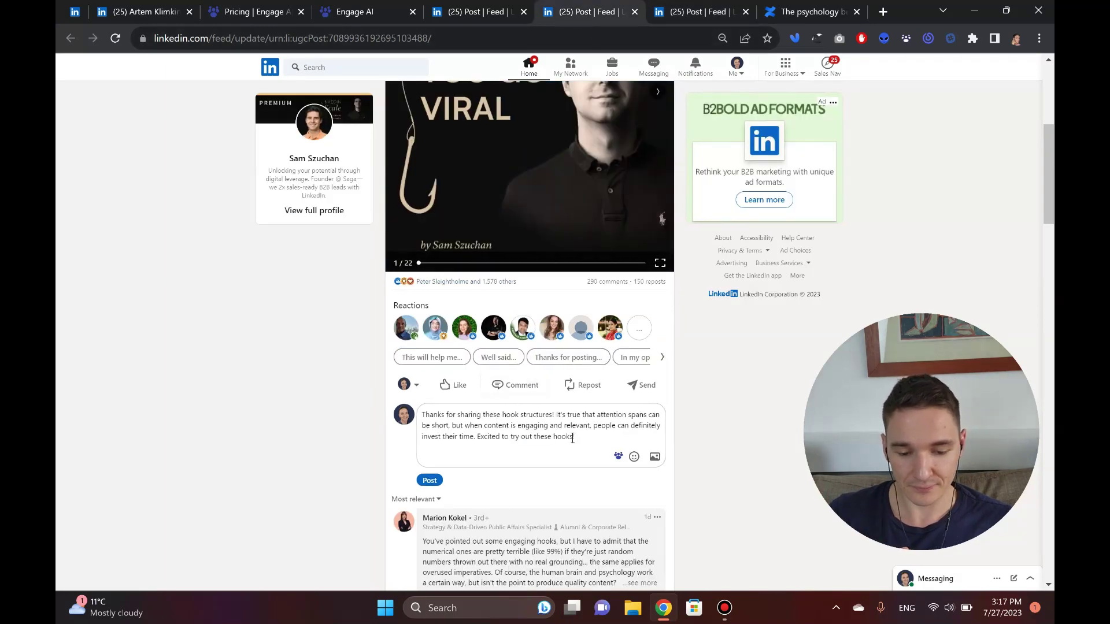
drag(572, 438, 431, 413)
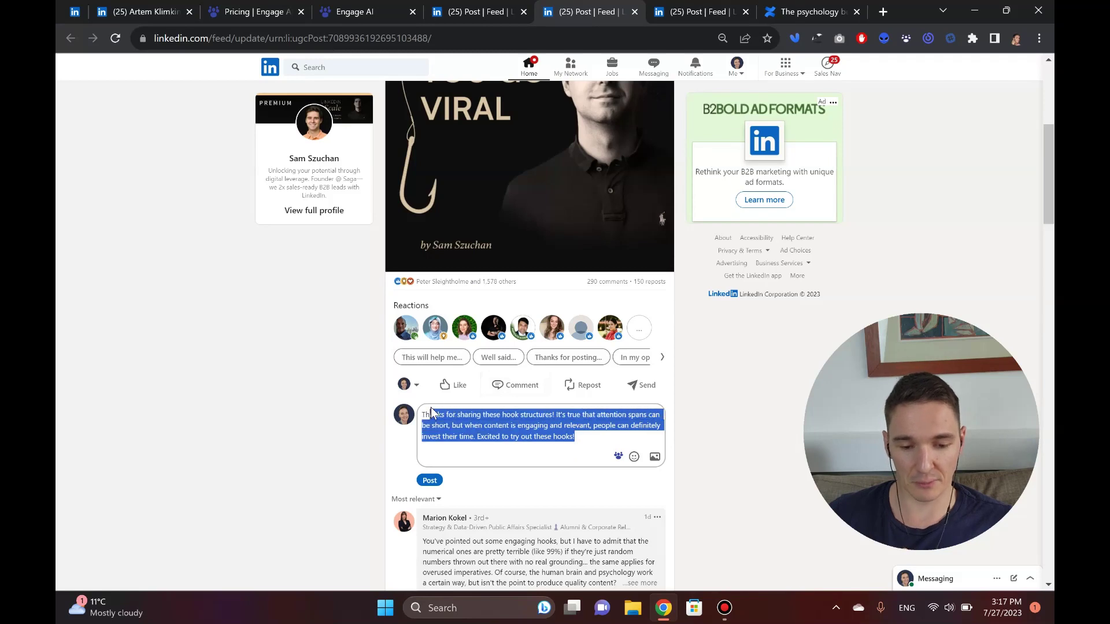
click(477, 436)
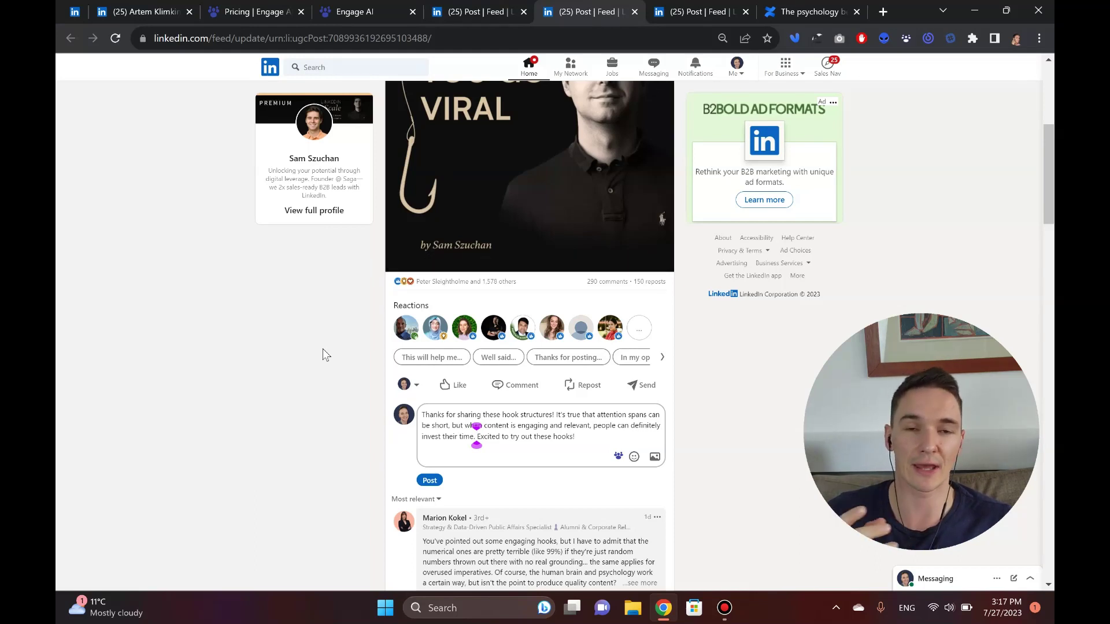
click(485, 17)
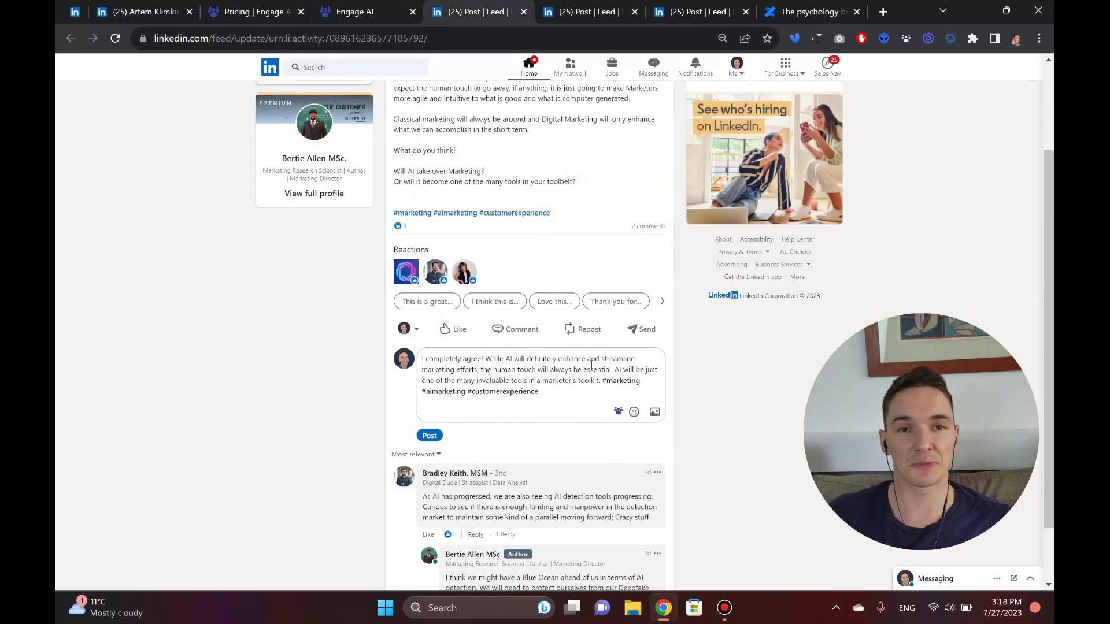
- Pass through the morning-walk post and land on the hook-structures post
click(673, 15)
click(563, 15)
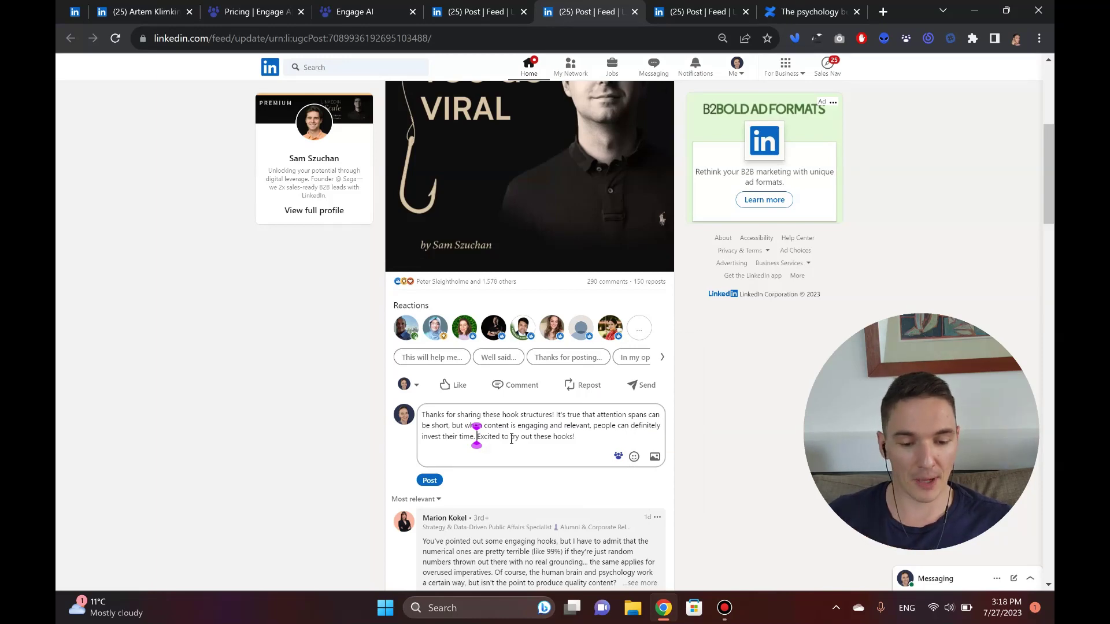
scroll(548, 280, up, 4)
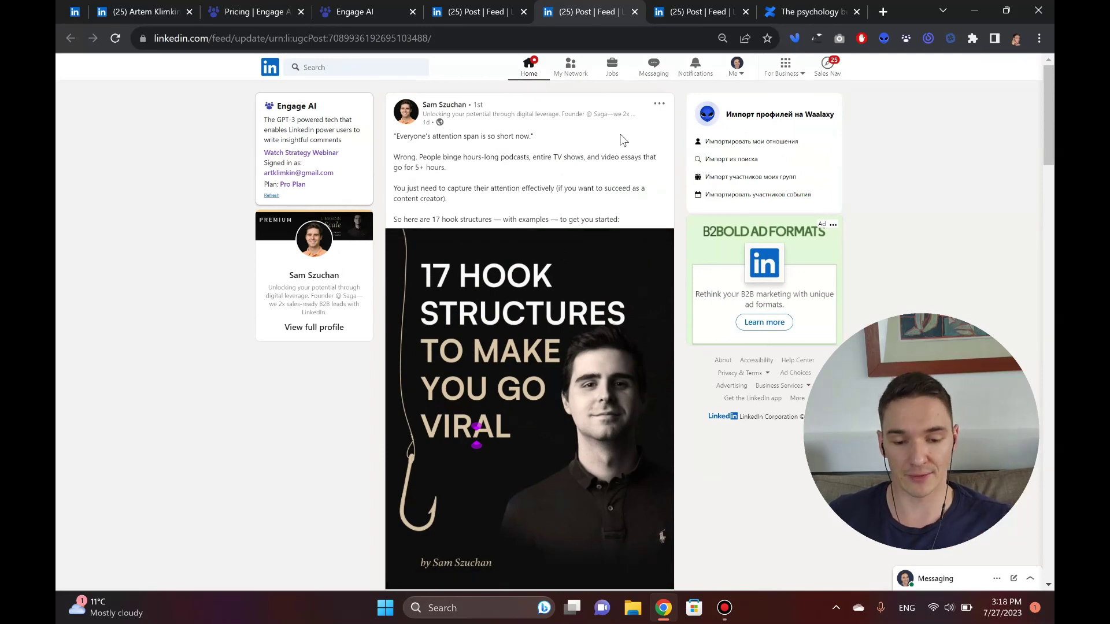
click(511, 38)
click(481, 12)
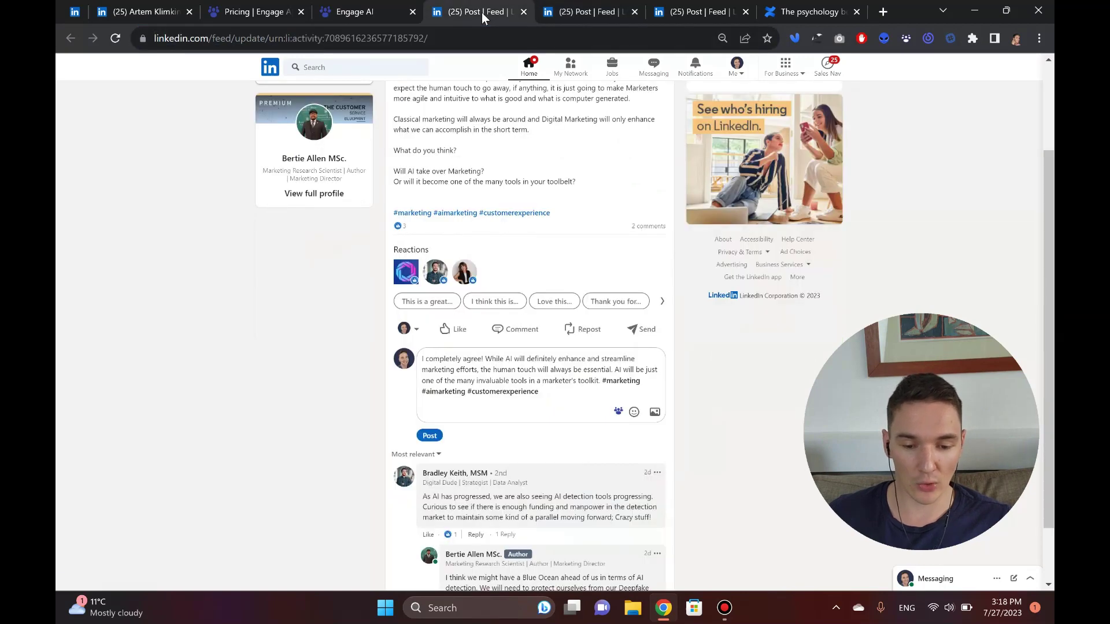
scroll(474, 182, up, 2)
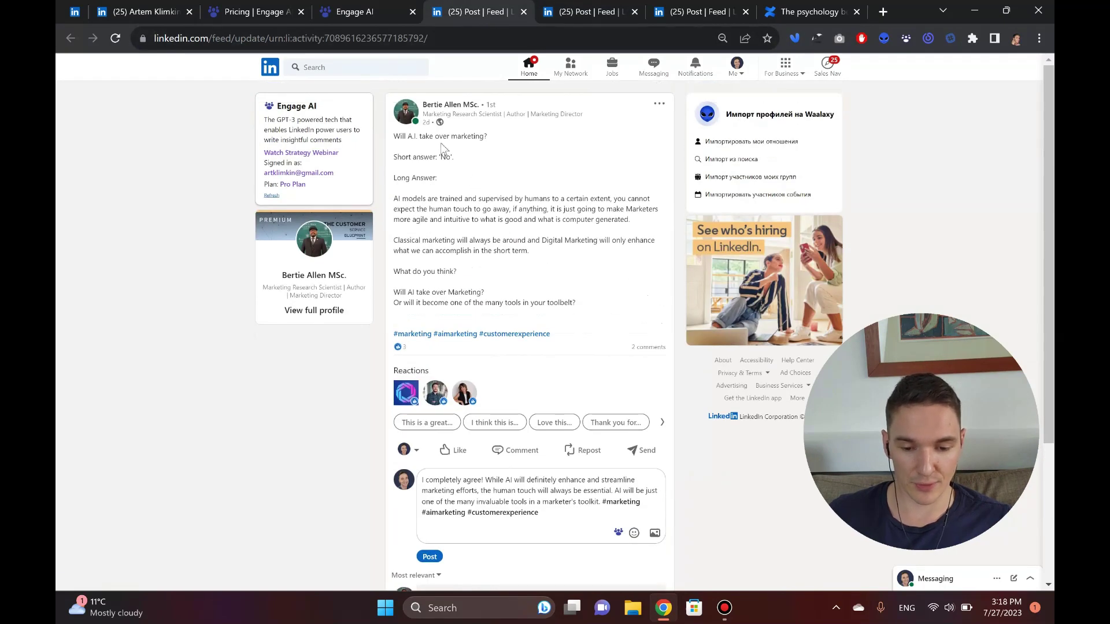
scroll(495, 166, down, 2)
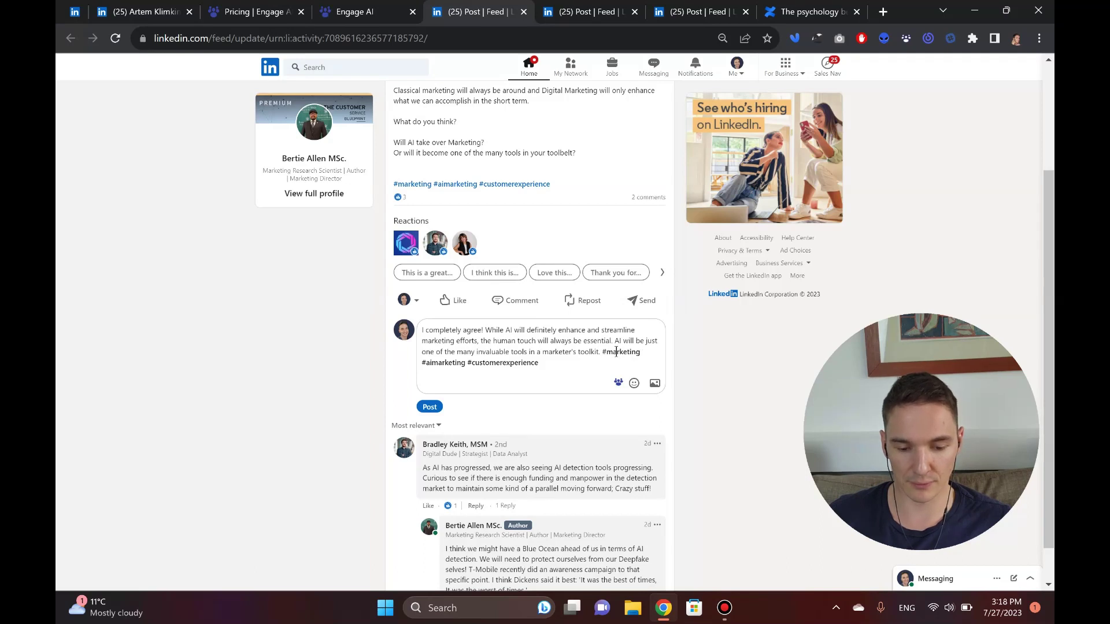
drag(600, 352, 414, 336)
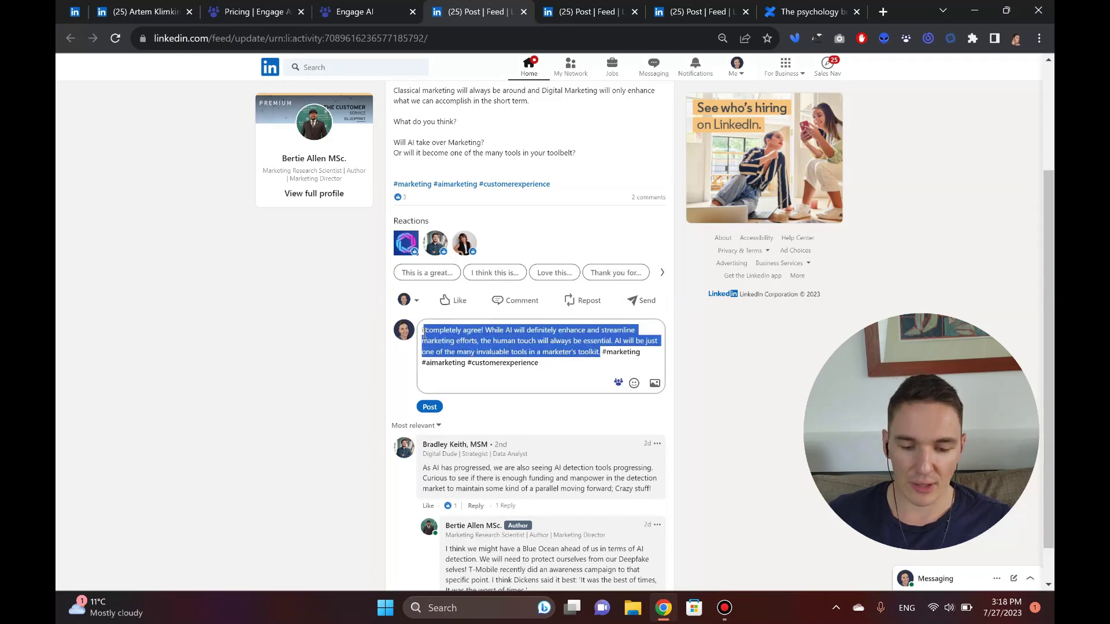
click(342, 334)
scroll(343, 334, up, 2)
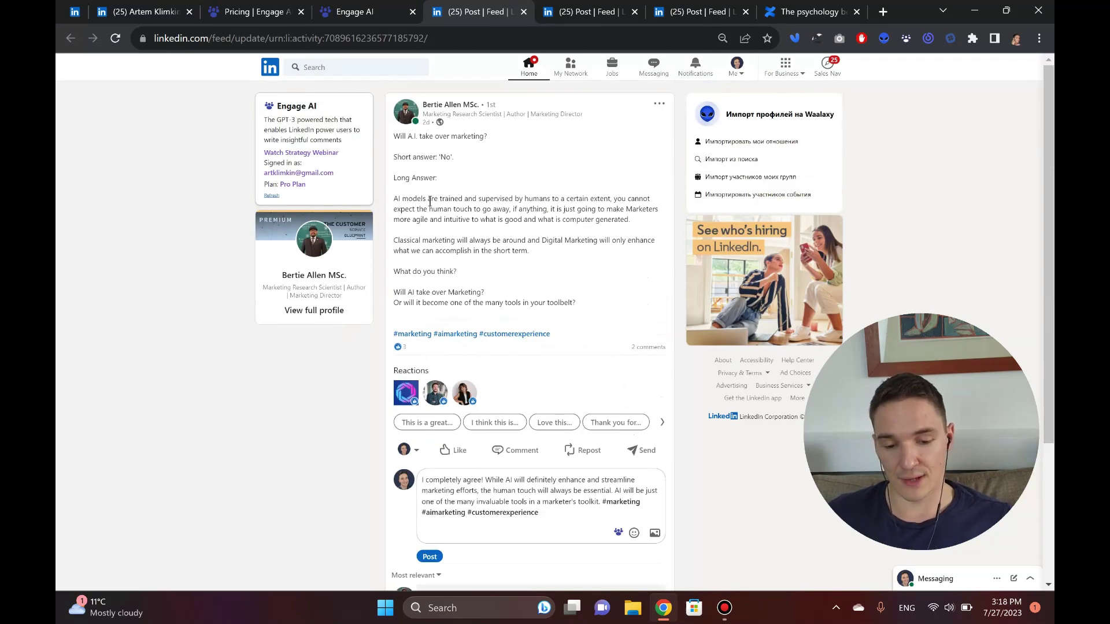
double_click(408, 146)
drag(409, 145, 586, 308)
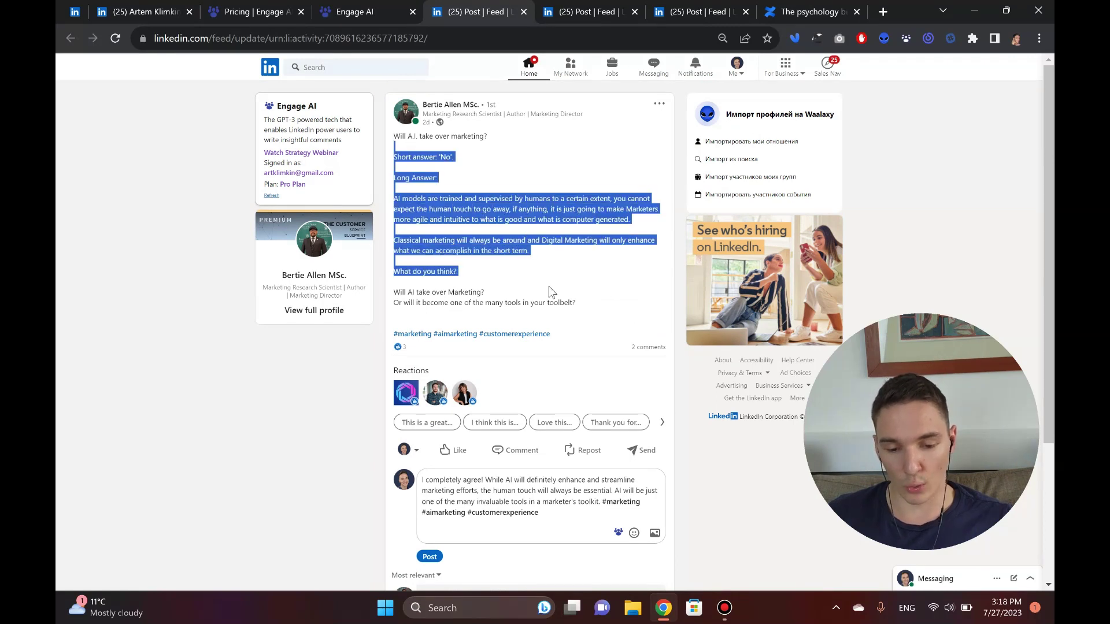
click(586, 305)
scroll(585, 300, down, 2)
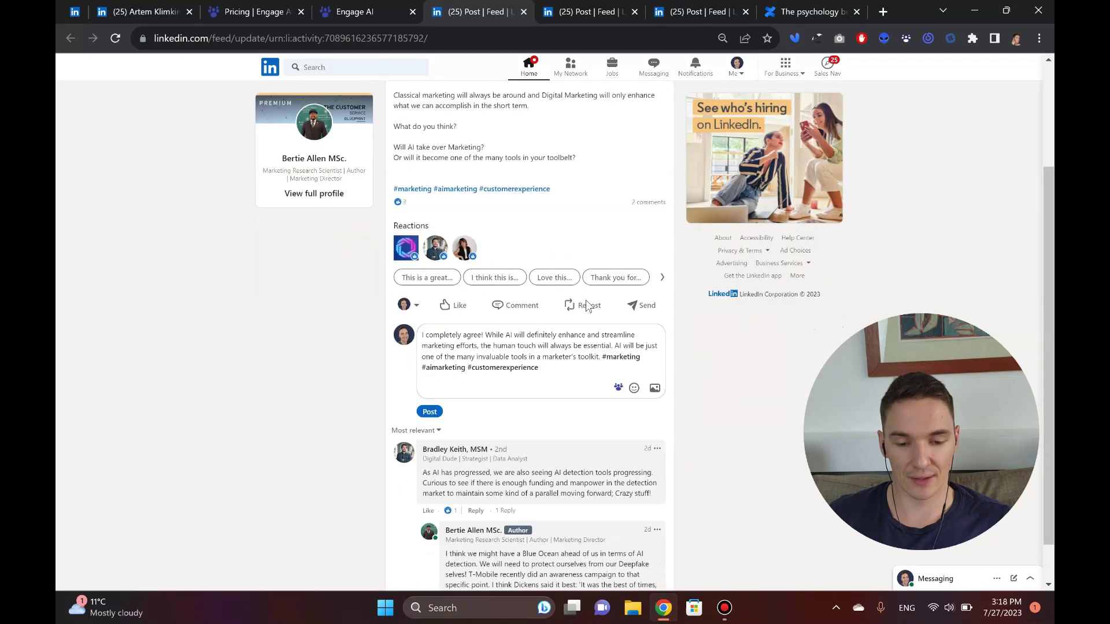
click(696, 12)
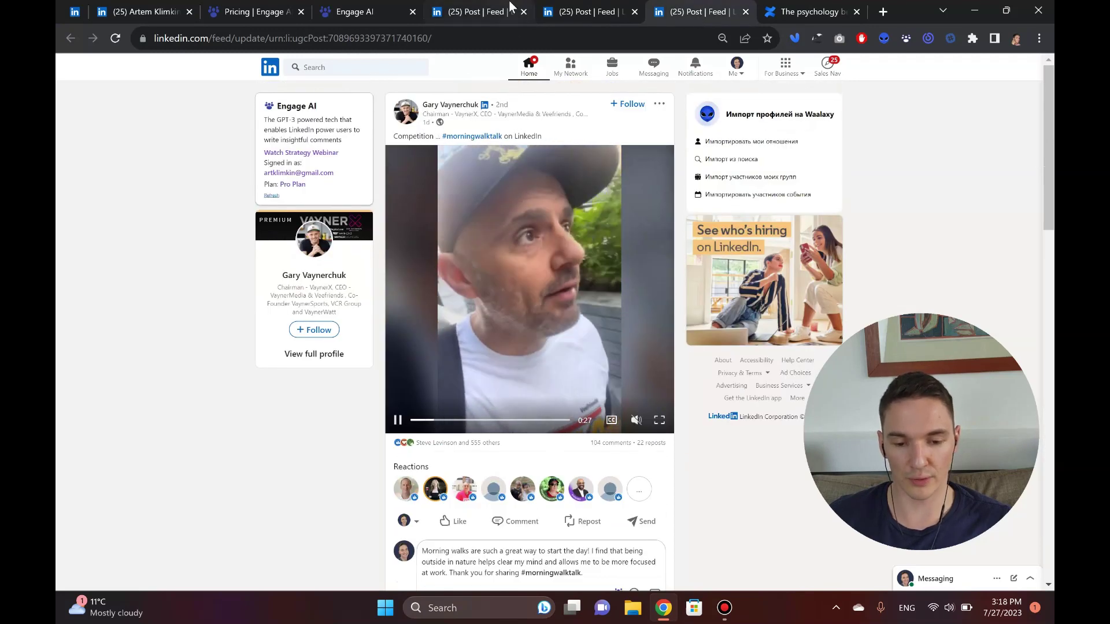
click(477, 12)
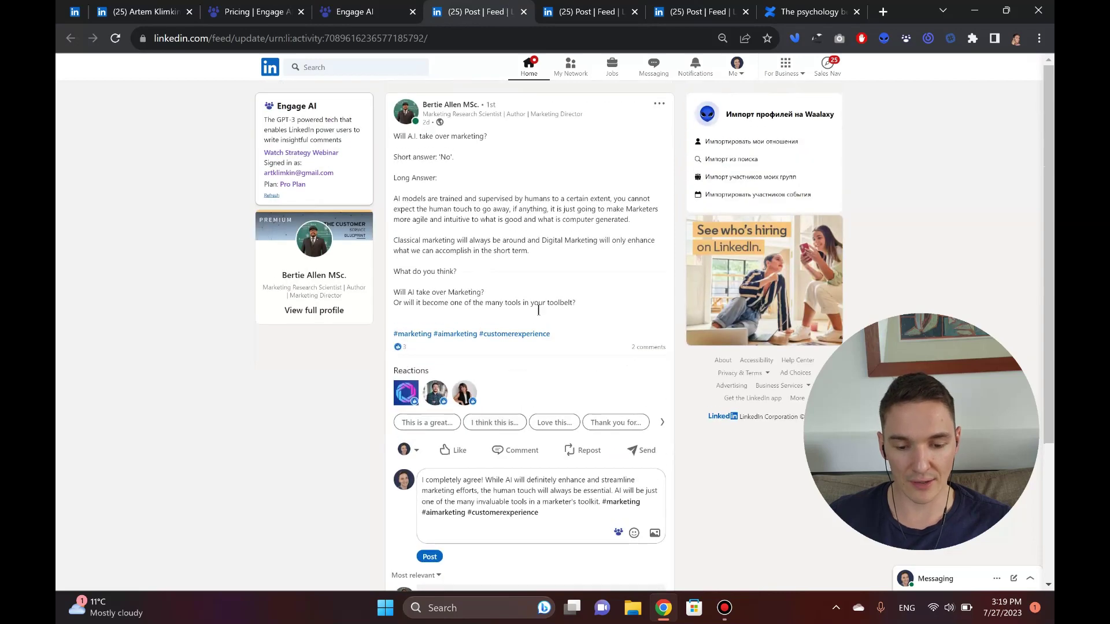
triple_click(555, 497)
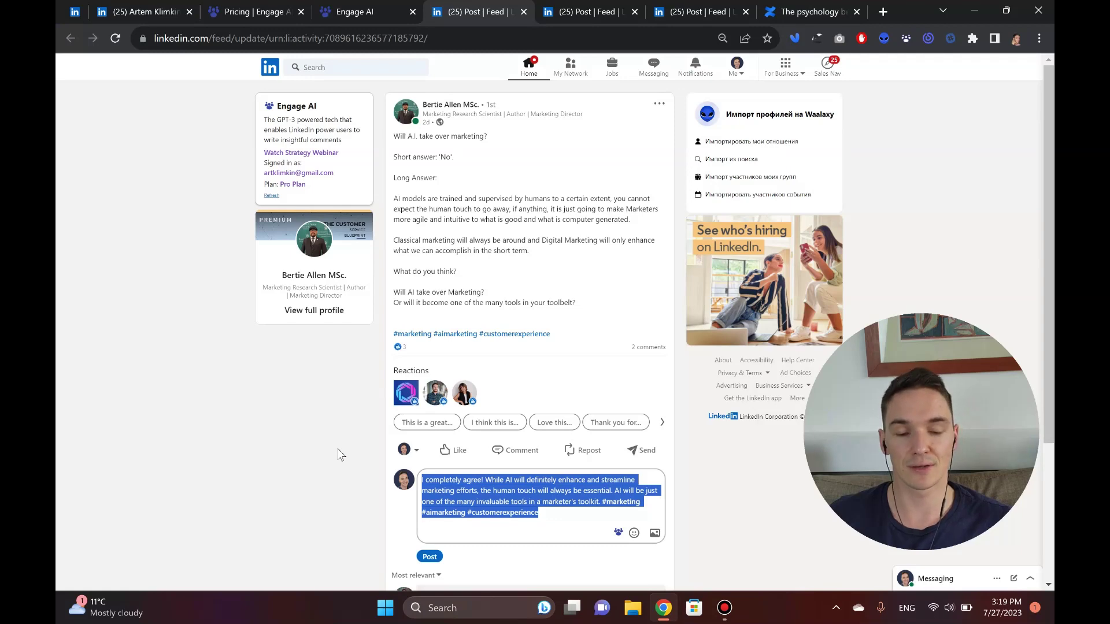
click(323, 457)
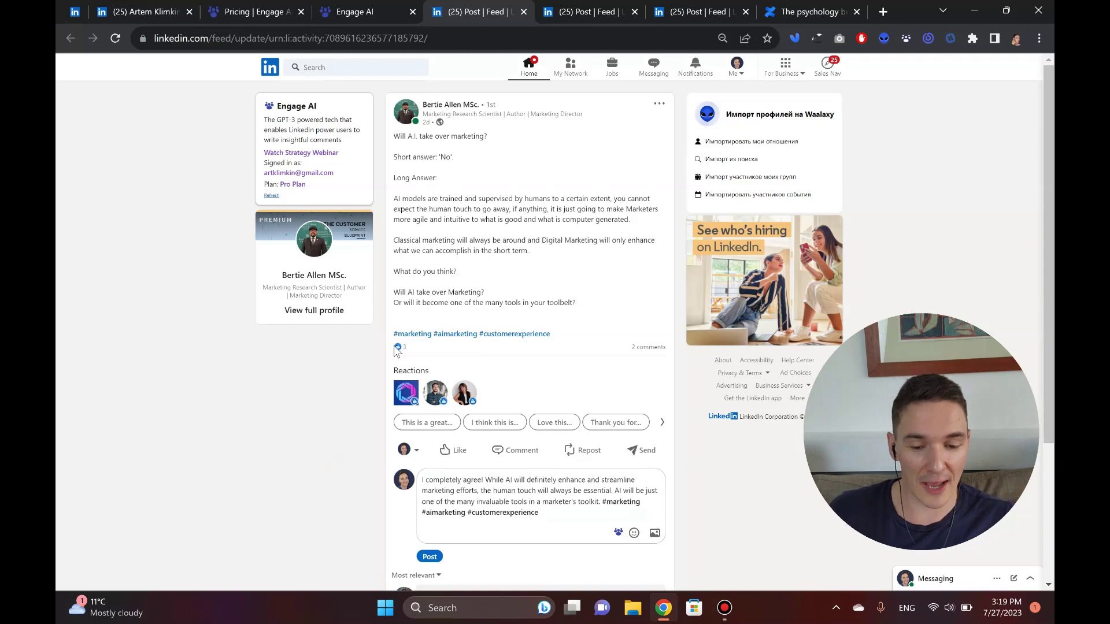
drag(589, 304, 391, 139)
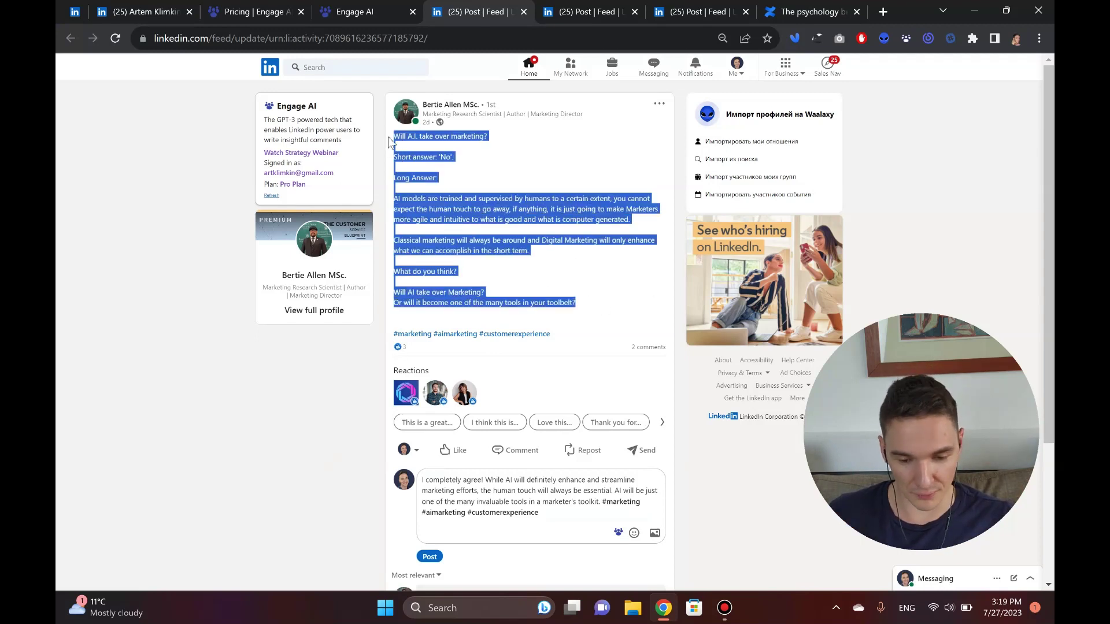
click(500, 219)
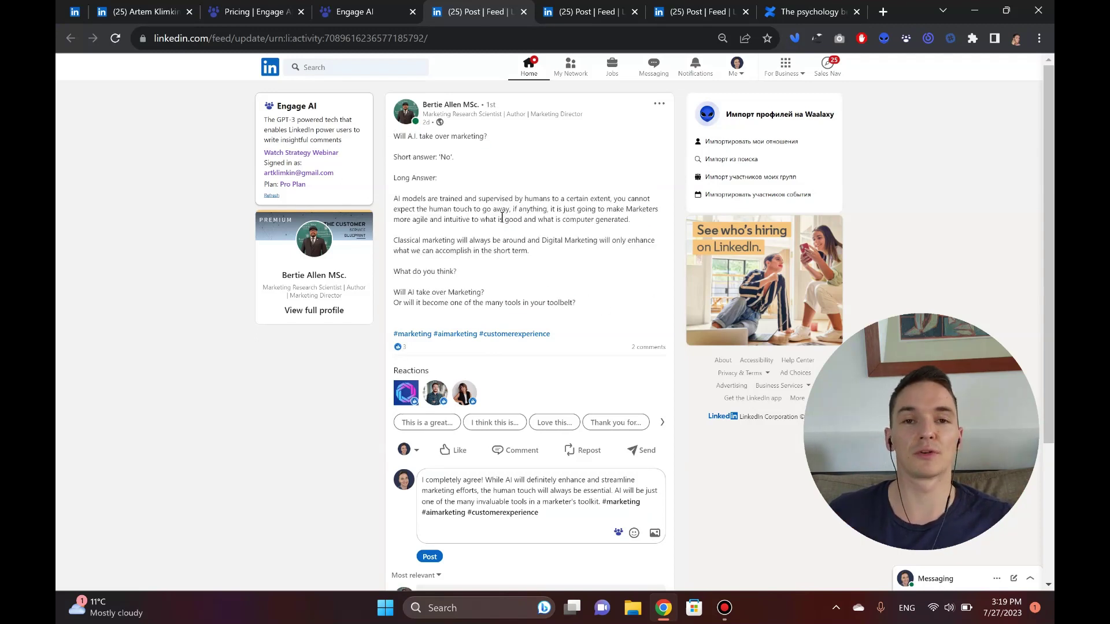
scroll(501, 219, down, 1)
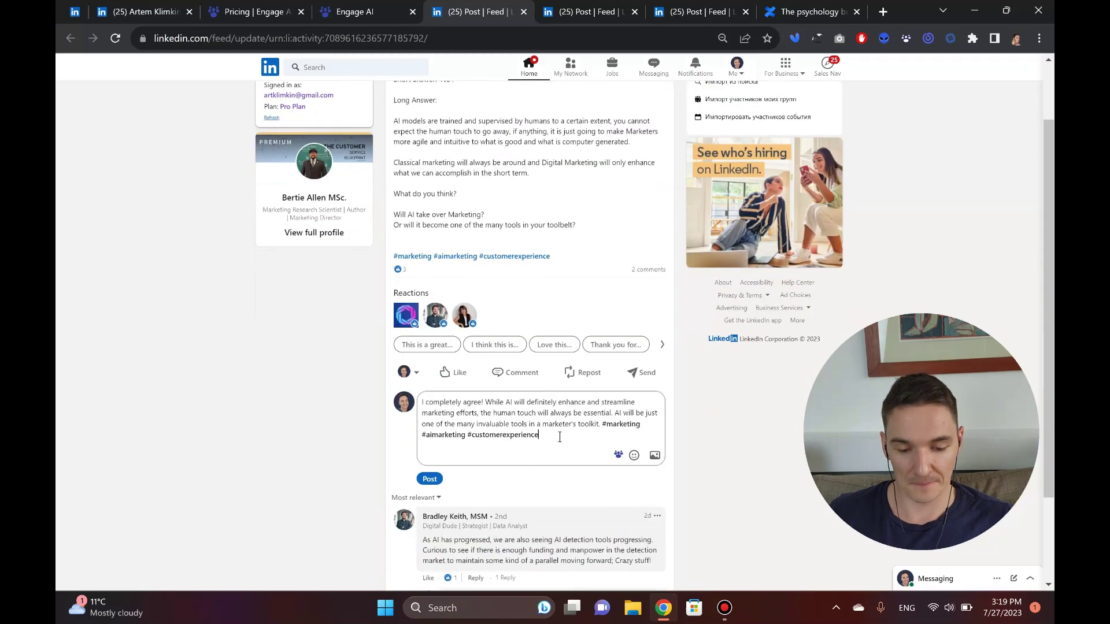
drag(540, 435, 424, 403)
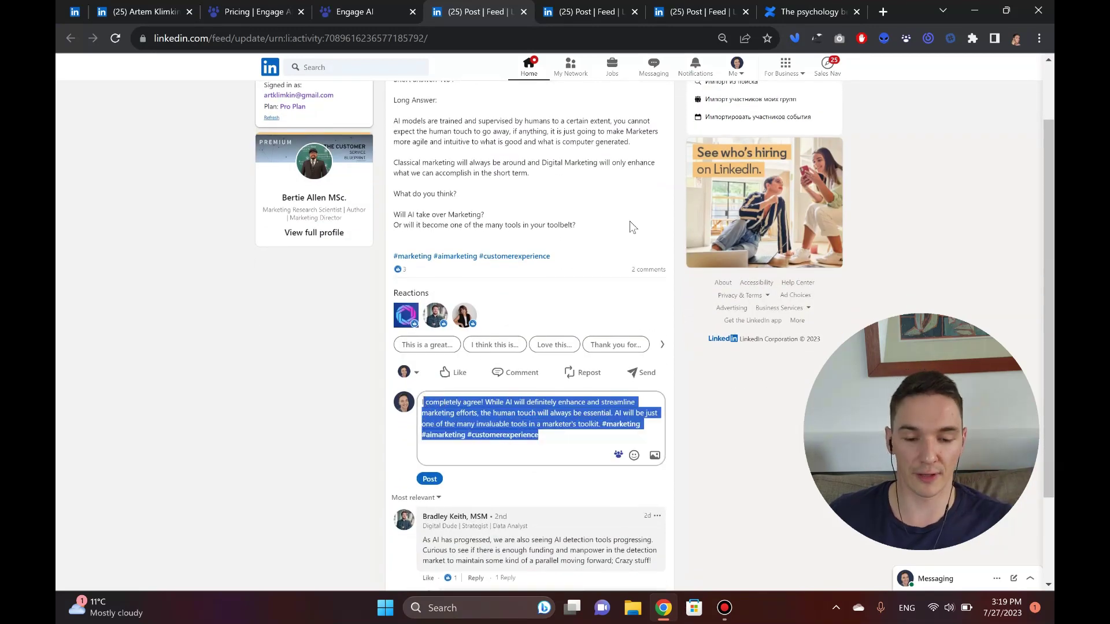
scroll(607, 184, up, 1)
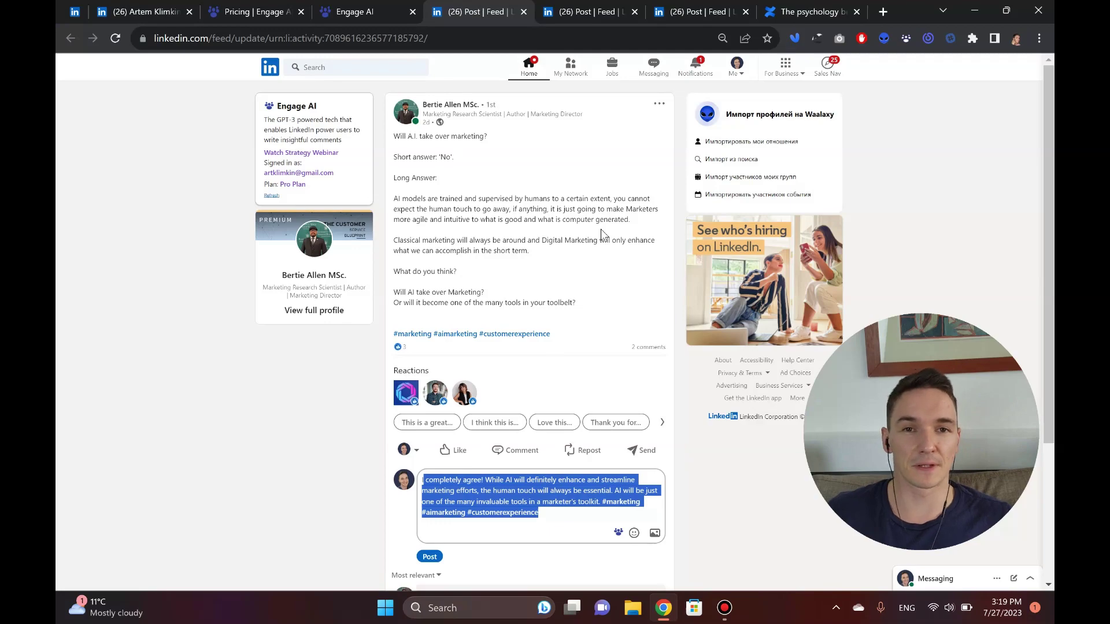
click(351, 11)
scroll(375, 227, up, 4)
scroll(375, 226, up, 2)
scroll(375, 227, up, 3)
scroll(374, 226, up, 4)
scroll(375, 226, up, 3)
scroll(375, 227, up, 3)
scroll(375, 227, up, 4)
scroll(374, 227, down, 4)
scroll(375, 226, down, 4)
scroll(374, 227, down, 4)
scroll(374, 226, down, 4)
scroll(375, 226, down, 4)
scroll(375, 226, down, 4)
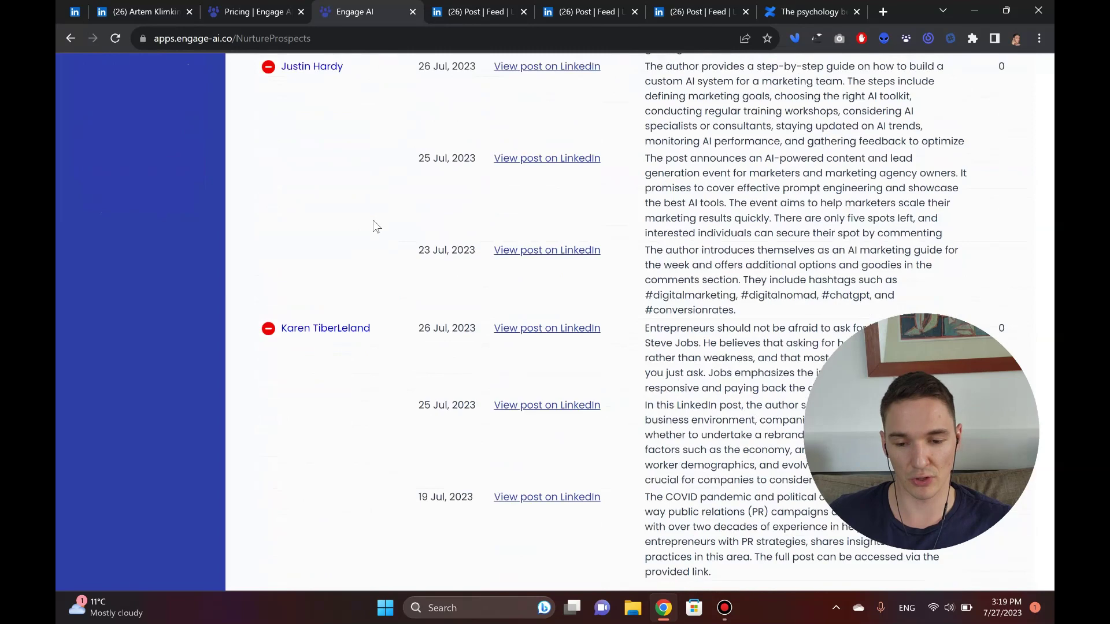
click(475, 13)
- Delete the drafted comment on the AI-marketing post
click(490, 243)
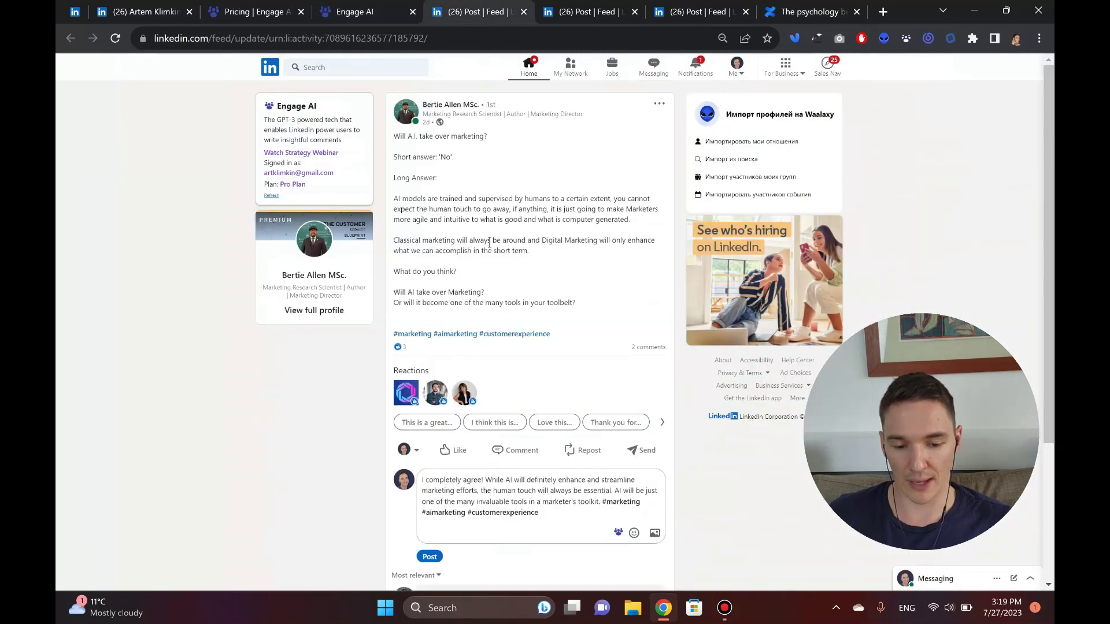
scroll(491, 242, down, 2)
drag(539, 347, 419, 323)
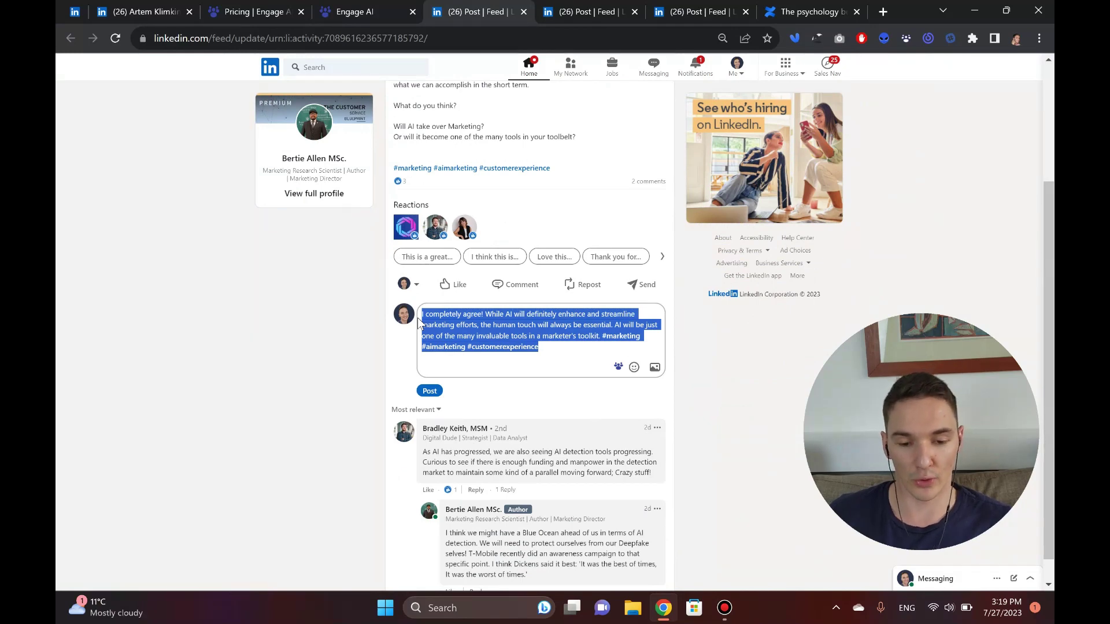
key(BackSpace)
- Select-all and delete the drafted comments on the viral-hooks and morning-walk posts
click(590, 11)
scroll(476, 336, down, 3)
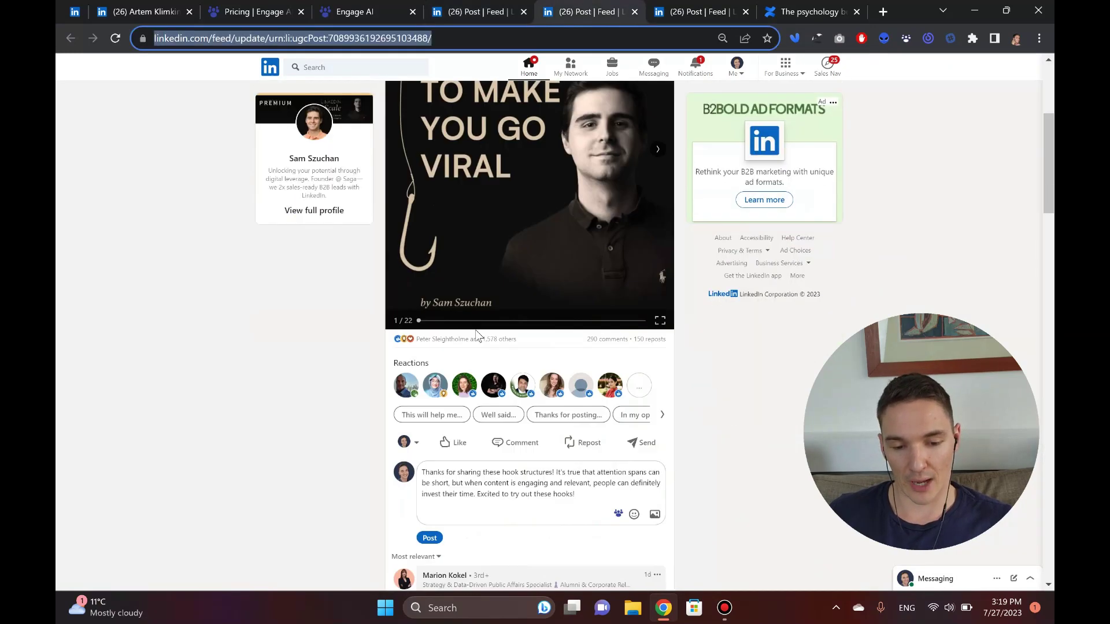
scroll(476, 336, down, 1)
click(486, 417)
key(ctrl+a)
key(BackSpace)
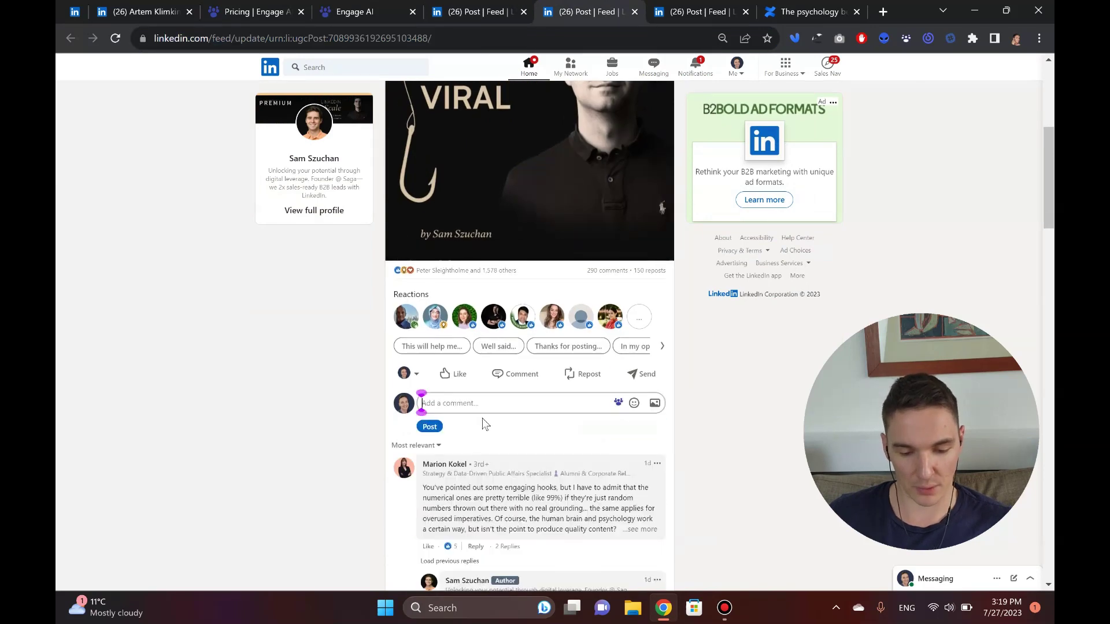
click(705, 16)
scroll(561, 404, down, 3)
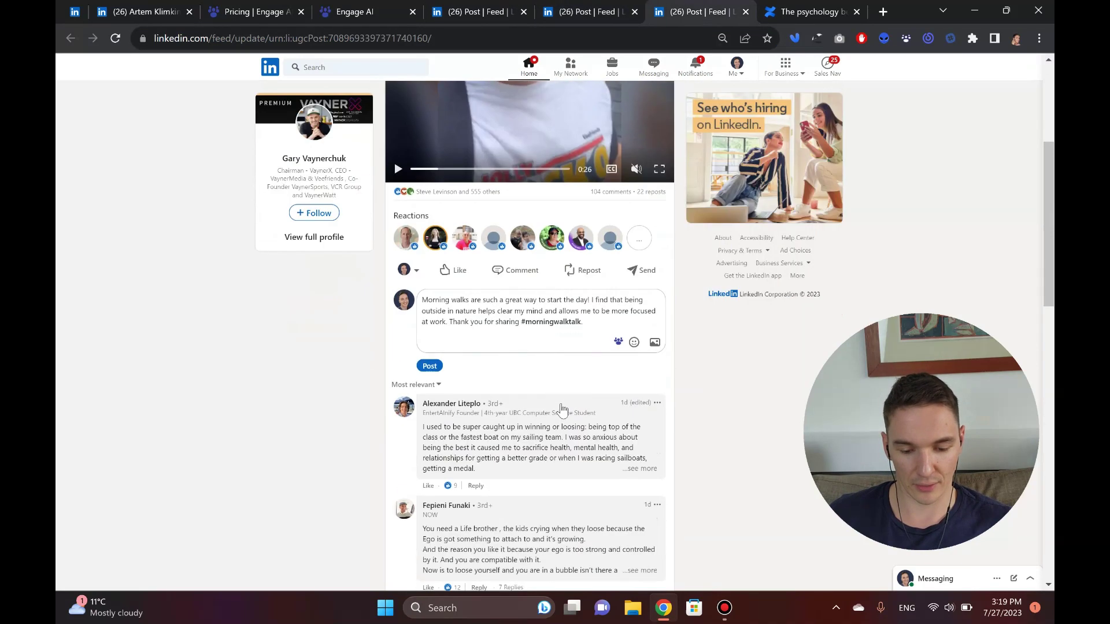
click(497, 308)
key(ctrl+a)
key(BackSpace)
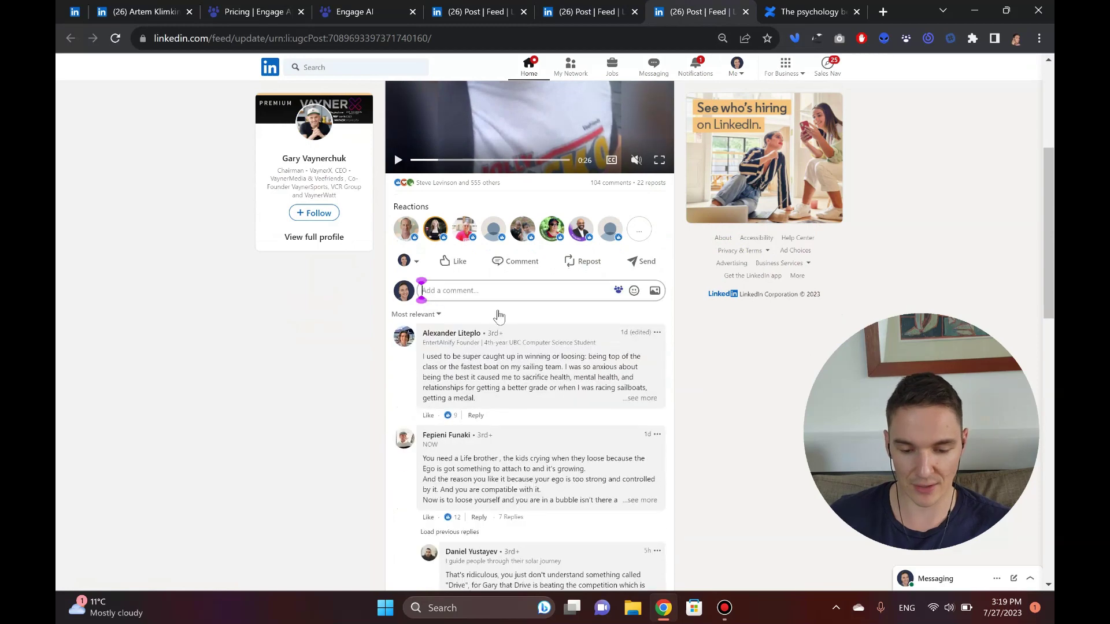
click(468, 17)
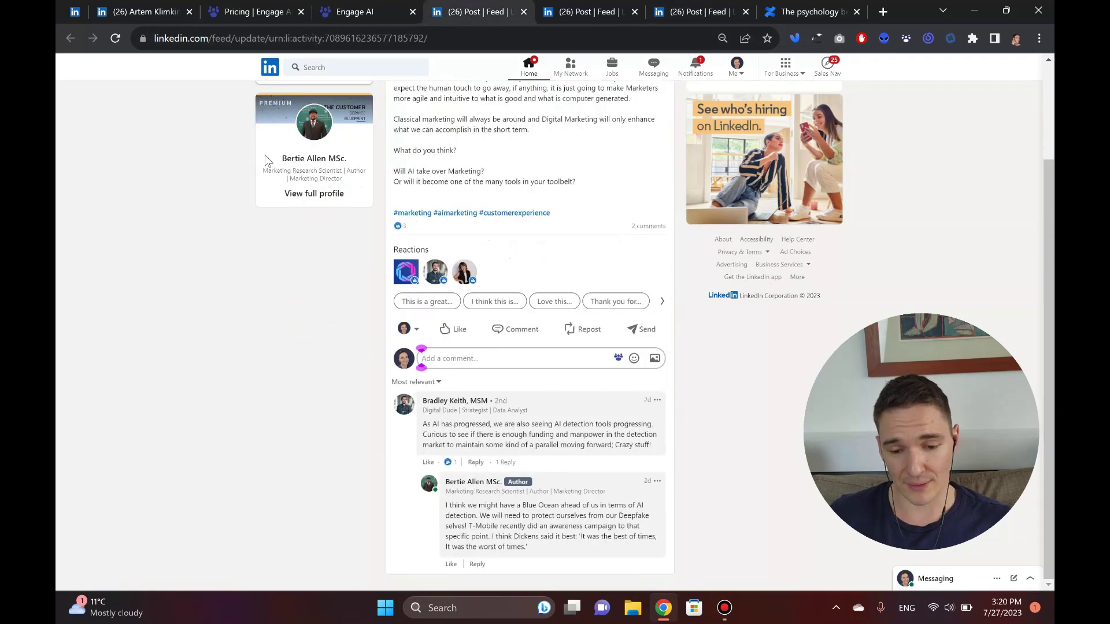